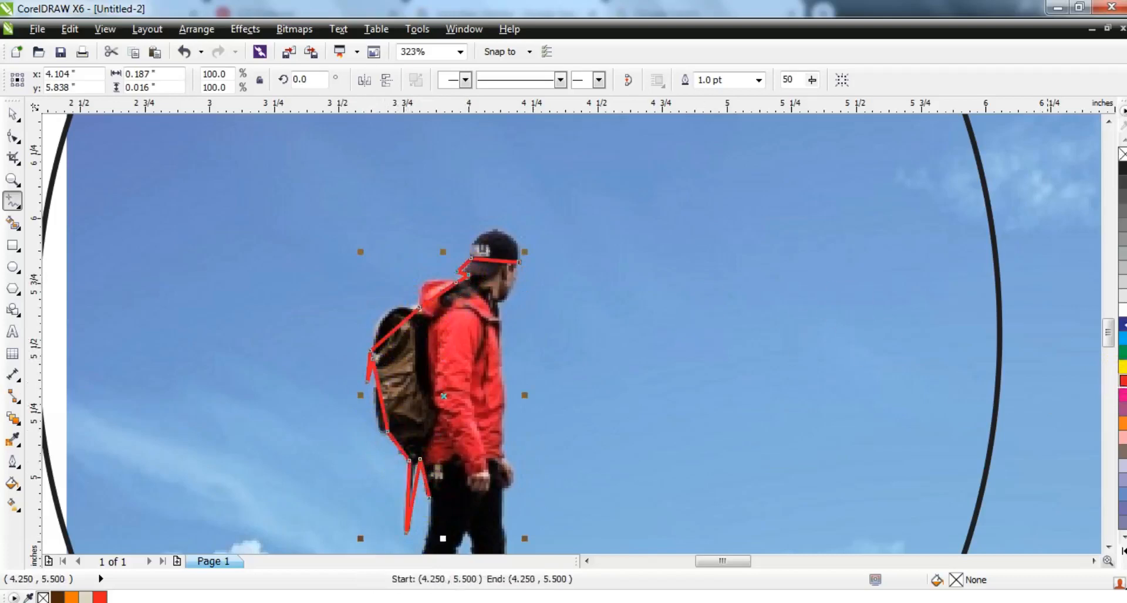
Give the traced path around the hiker a white 0.5 pt outline
{"action": "key", "text": "F3"}
{"action": "left_click_drag", "start_coordinate": [735, 80], "coordinate": [638, 87]}
{"action": "type", "text": "0.5"}
{"action": "key", "text": "Return"}
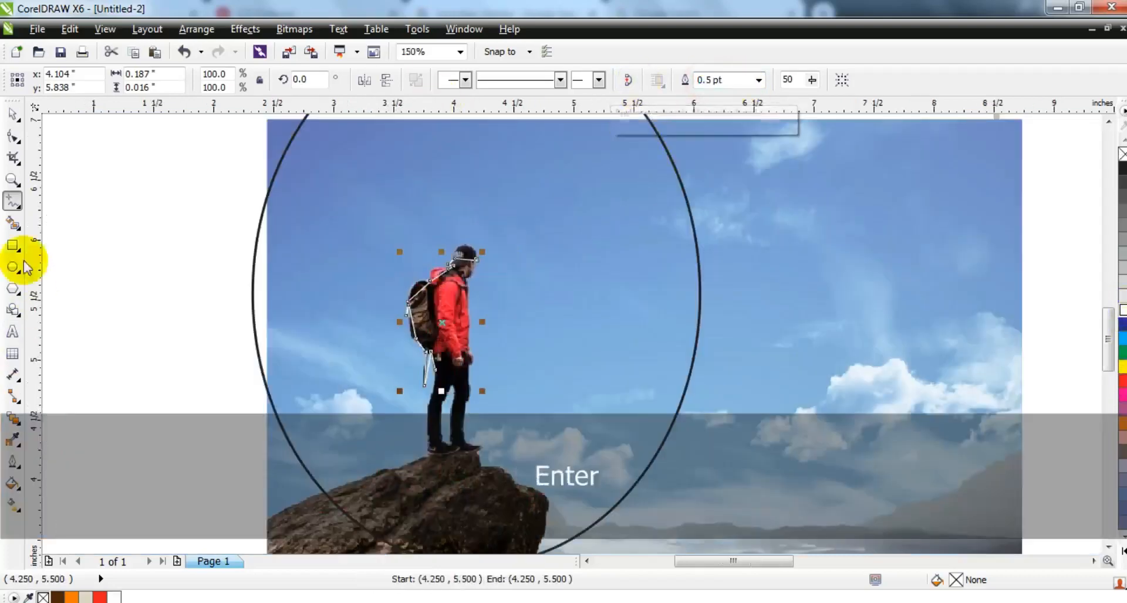
Continue tracing from the cap down the hiker's face, jacket front and trouser leg to the front shoe
{"action": "scroll", "coordinate": [473, 294], "scroll_direction": "up", "scroll_amount": 3}
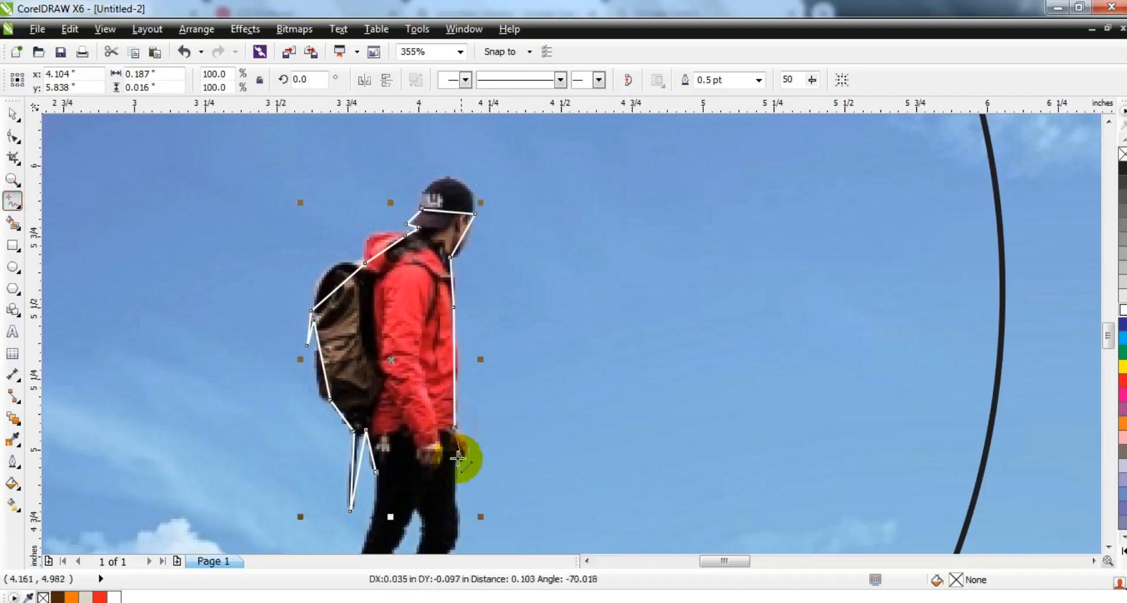
{"action": "left_click", "coordinate": [1108, 546]}
{"action": "left_click", "coordinate": [1108, 546]}
{"action": "left_click", "coordinate": [1108, 547]}
{"action": "left_click", "coordinate": [454, 240]}
{"action": "double_click", "coordinate": [448, 285]}
{"action": "left_click", "coordinate": [451, 384]}
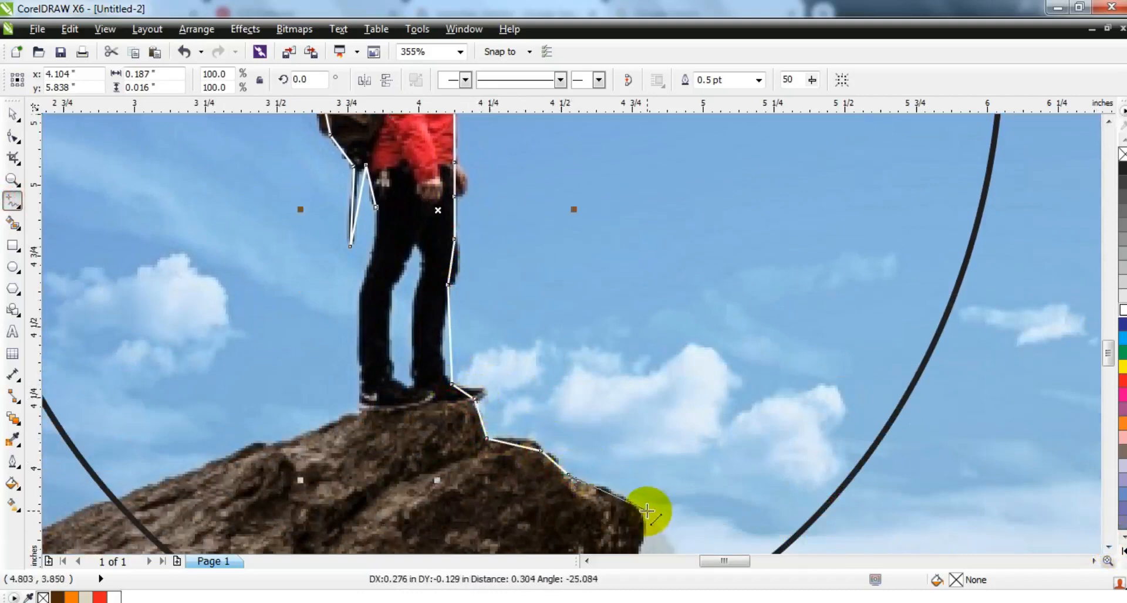
Trace the rock's front edge, base and rear slope, and close the outline up the back of the hiker's legs
{"action": "left_click", "coordinate": [646, 511]}
{"action": "left_click", "coordinate": [1108, 546]}
{"action": "left_click", "coordinate": [1107, 546]}
{"action": "left_click", "coordinate": [1108, 546]}
{"action": "left_click", "coordinate": [1108, 547]}
{"action": "left_click", "coordinate": [1107, 546]}
{"action": "left_click", "coordinate": [645, 289]}
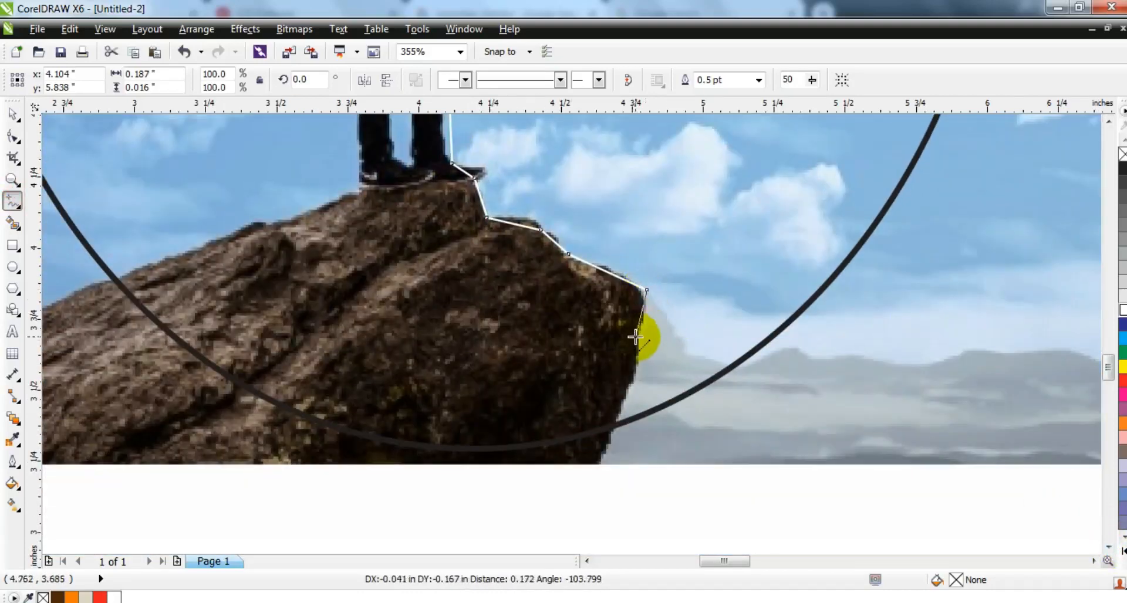
{"action": "left_click", "coordinate": [134, 443]}
{"action": "left_click", "coordinate": [99, 287]}
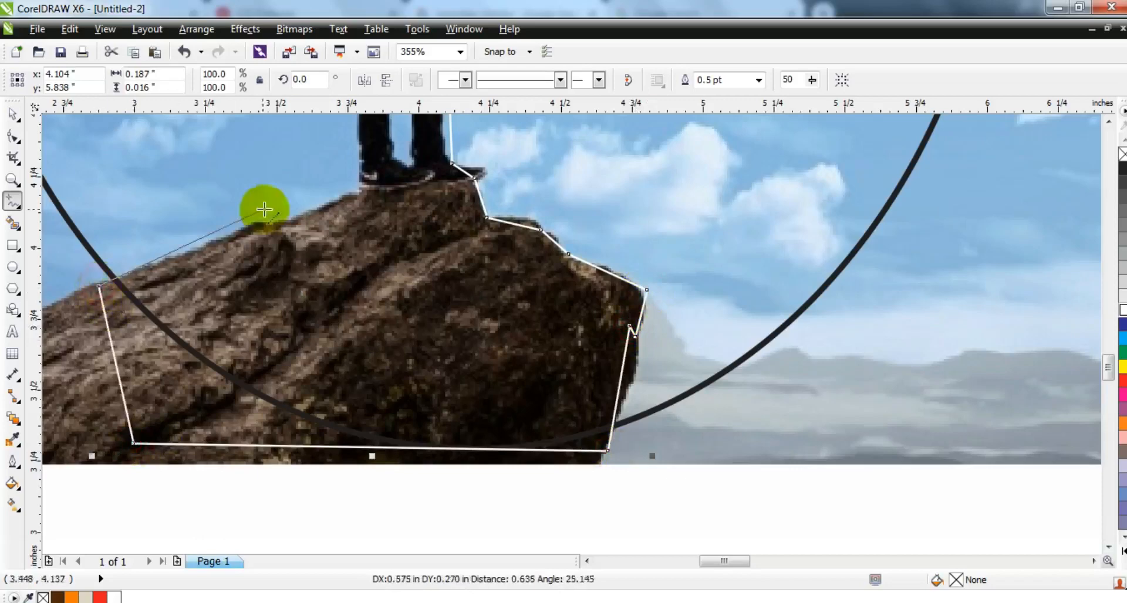
{"action": "left_click", "coordinate": [1106, 121]}
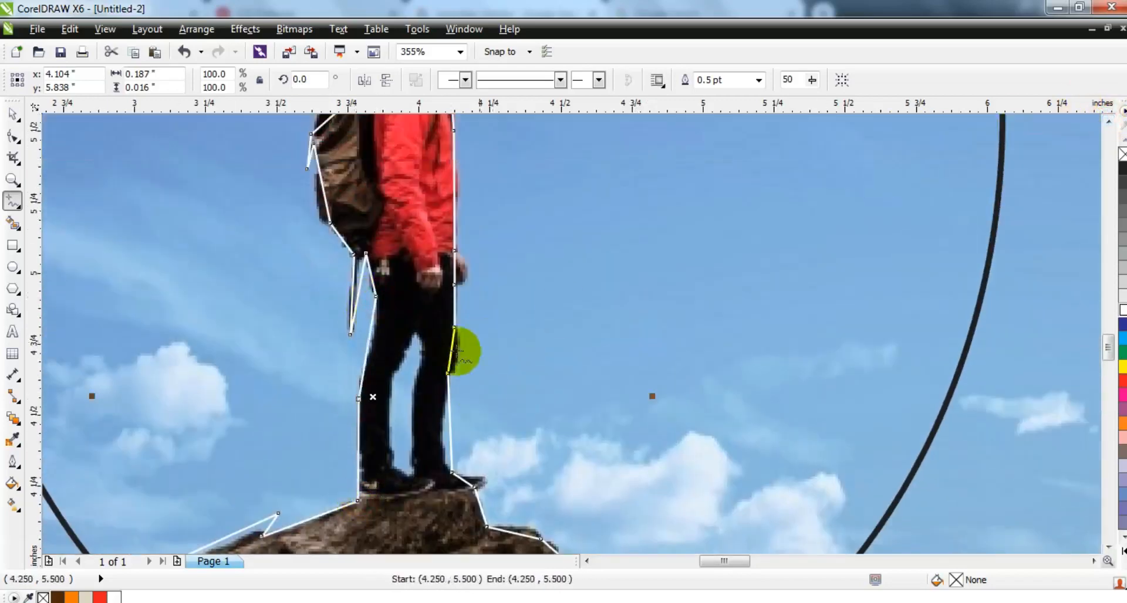
Curve the outline segments with the Shape tool to follow the cap, face, hood, backpack and hand
{"action": "key", "text": "F3"}
{"action": "left_click", "coordinate": [13, 135]}
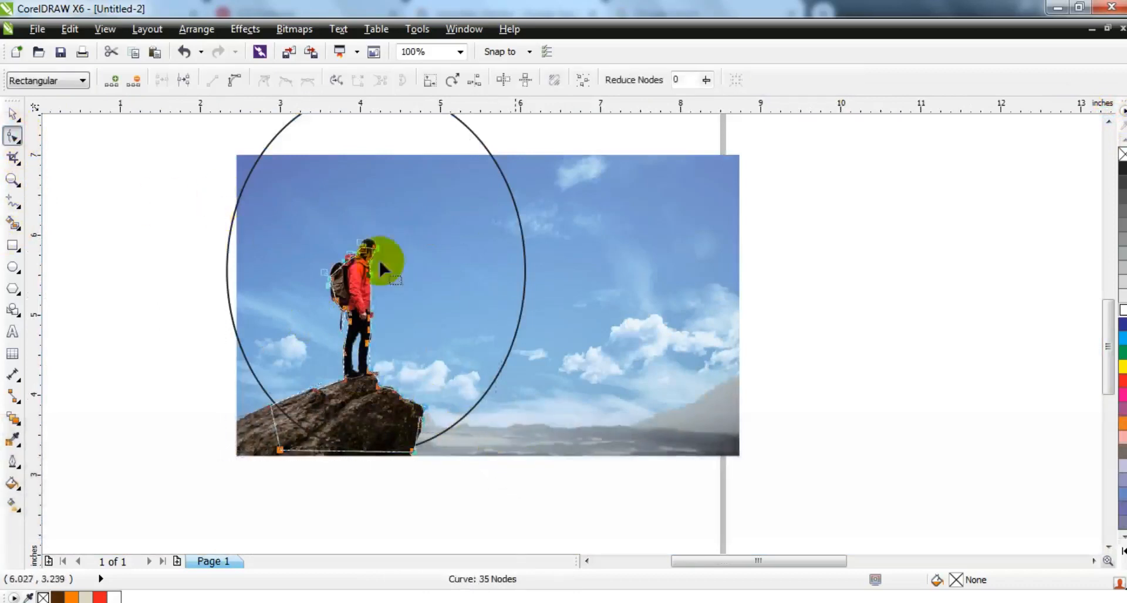
{"action": "left_click", "coordinate": [13, 180]}
{"action": "left_click_drag", "start_coordinate": [312, 224], "coordinate": [477, 326]}
{"action": "left_click", "coordinate": [13, 136]}
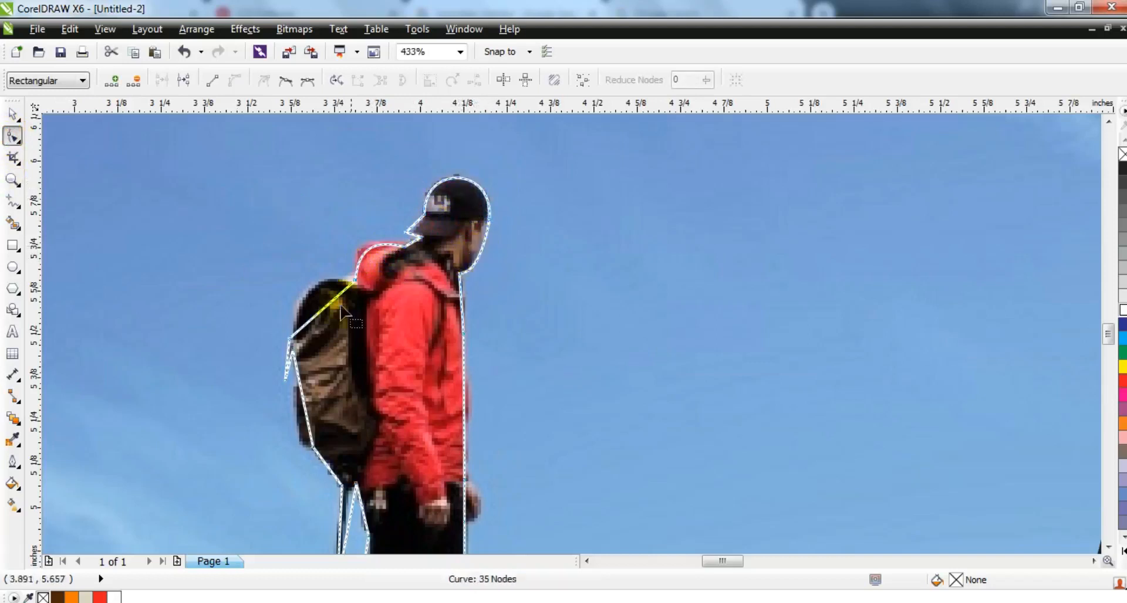
{"action": "left_click_drag", "start_coordinate": [306, 432], "coordinate": [329, 463]}
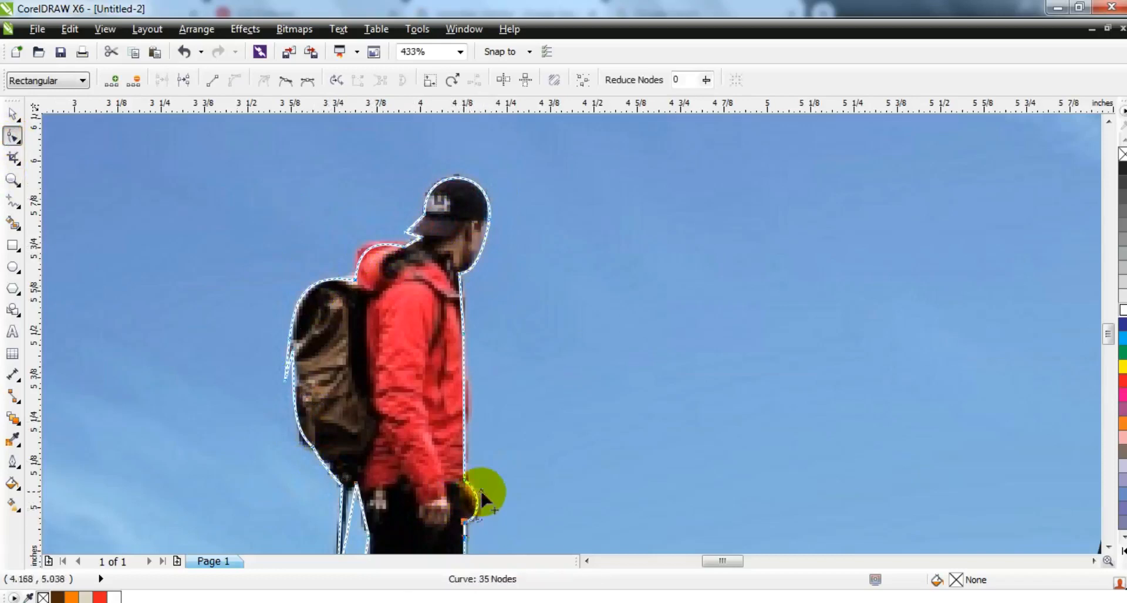
Curve the outline segments along the jacket front, trouser legs and front shoe, and adjust the node at the rear heel
{"action": "left_click", "coordinate": [1108, 545]}
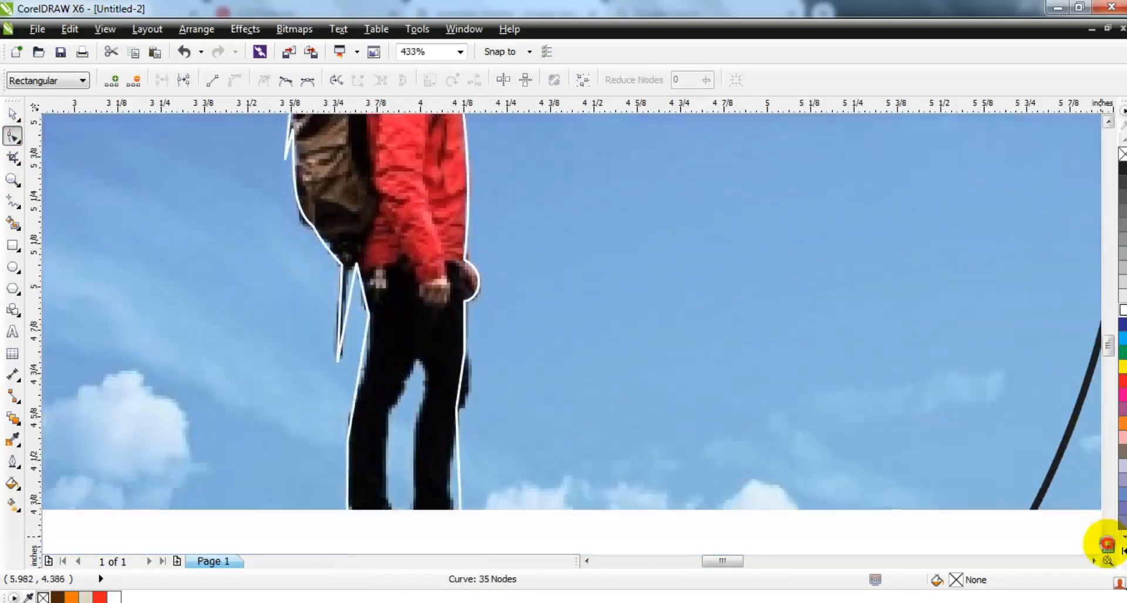
{"action": "left_click_drag", "start_coordinate": [341, 250], "coordinate": [361, 273]}
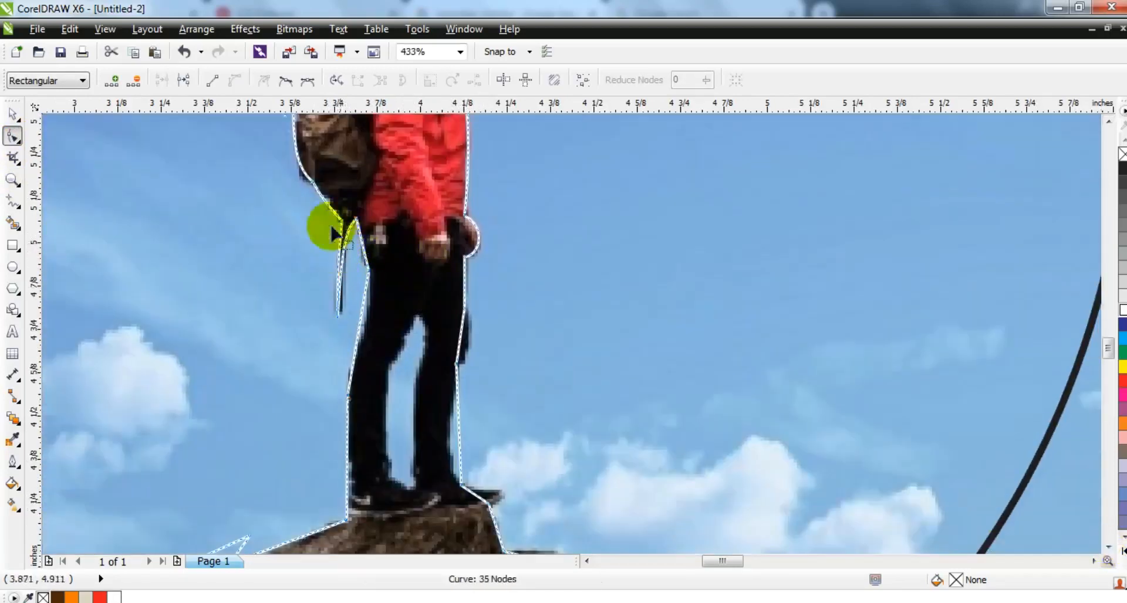
{"action": "left_click_drag", "start_coordinate": [468, 344], "coordinate": [467, 341]}
{"action": "left_click", "coordinate": [461, 431]}
{"action": "left_click_drag", "start_coordinate": [451, 440], "coordinate": [451, 438]}
{"action": "left_click_drag", "start_coordinate": [474, 498], "coordinate": [496, 499]}
{"action": "left_click_drag", "start_coordinate": [348, 521], "coordinate": [348, 518]}
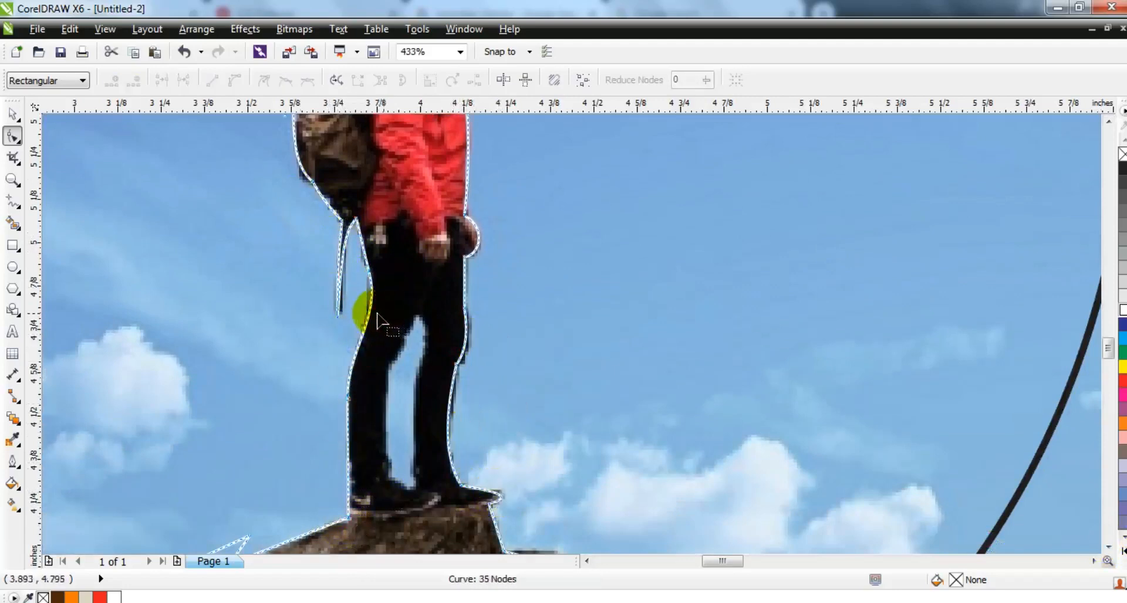
Bend the outline segments along the rock's front slope and side to match its contour
{"action": "left_click", "coordinate": [11, 181]}
{"action": "right_click", "coordinate": [156, 322]}
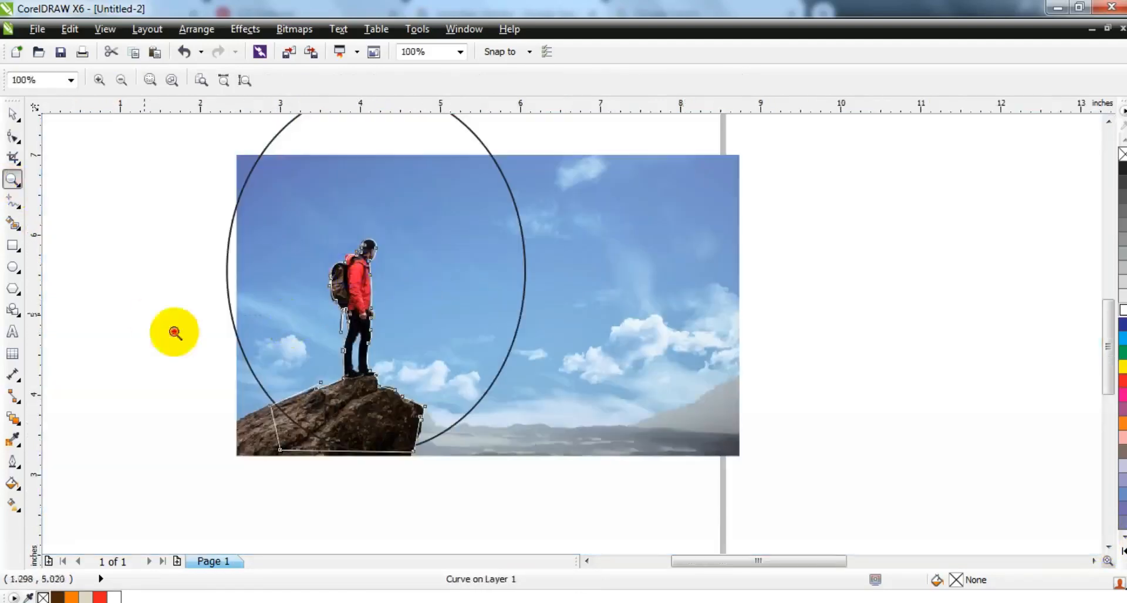
{"action": "right_click", "coordinate": [175, 332]}
{"action": "left_click", "coordinate": [11, 138]}
{"action": "left_click_drag", "start_coordinate": [423, 330], "coordinate": [428, 334]}
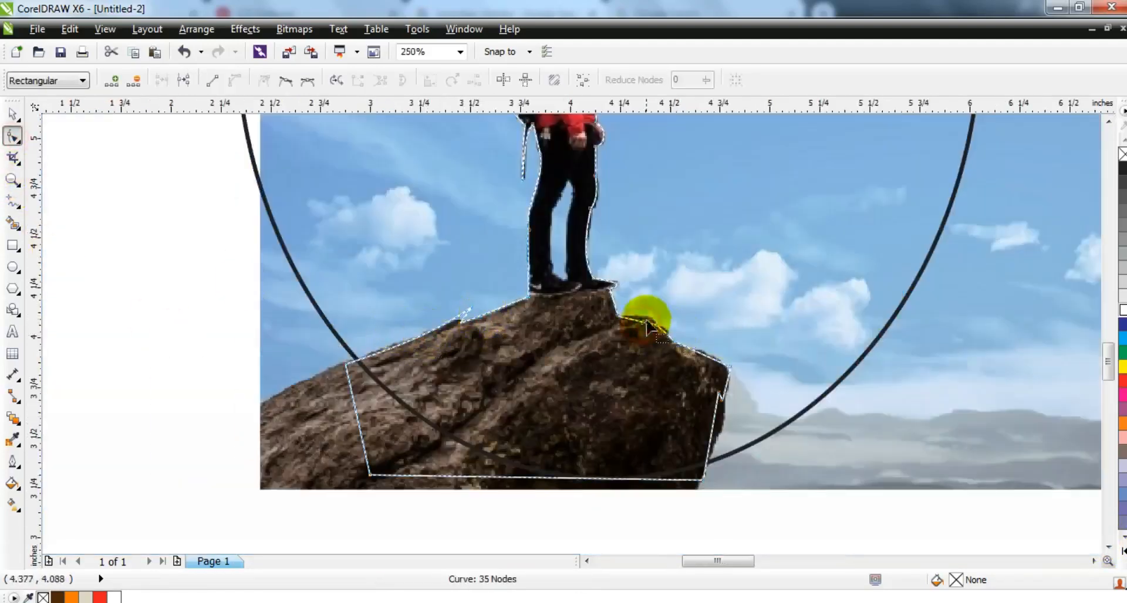
{"action": "left_click_drag", "start_coordinate": [645, 320], "coordinate": [647, 320]}
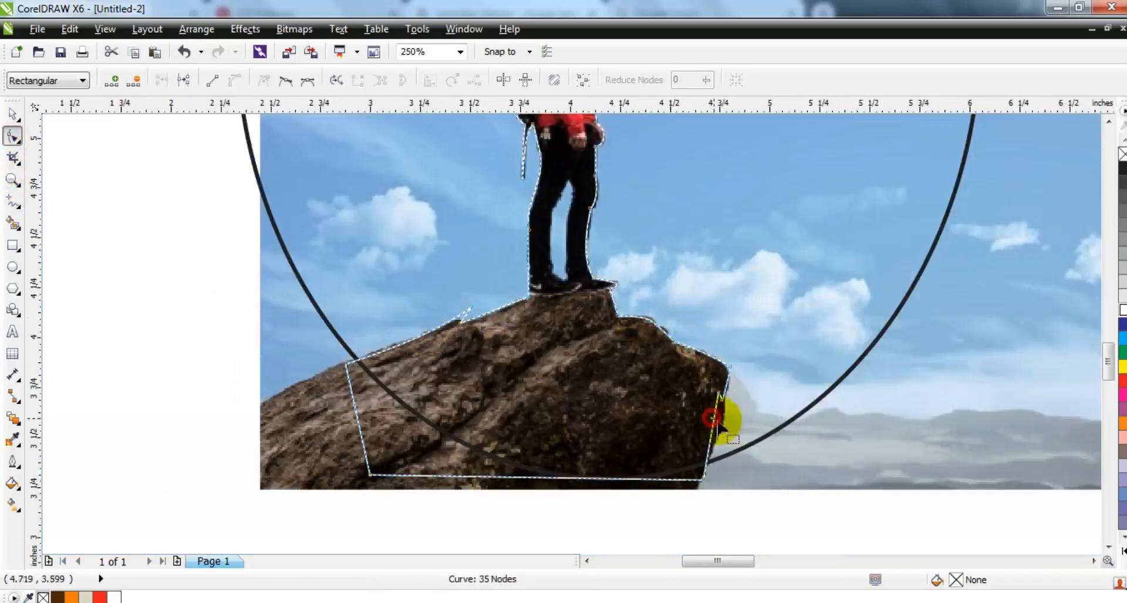
Draw a closed straight-segment shape tracing the gap between the hiker's legs
{"action": "left_click", "coordinate": [13, 115]}
{"action": "left_click", "coordinate": [13, 179]}
{"action": "left_click_drag", "start_coordinate": [499, 163], "coordinate": [654, 322]}
{"action": "left_click", "coordinate": [12, 201]}
{"action": "left_click", "coordinate": [541, 444]}
{"action": "left_click", "coordinate": [504, 380]}
{"action": "left_click", "coordinate": [507, 247]}
{"action": "left_click", "coordinate": [550, 164]}
{"action": "left_click", "coordinate": [545, 264]}
{"action": "left_click", "coordinate": [549, 431]}
Curve the sides of the leg-gap shape with the Shape tool to follow the inner edges of the trousers
{"action": "left_click", "coordinate": [12, 136]}
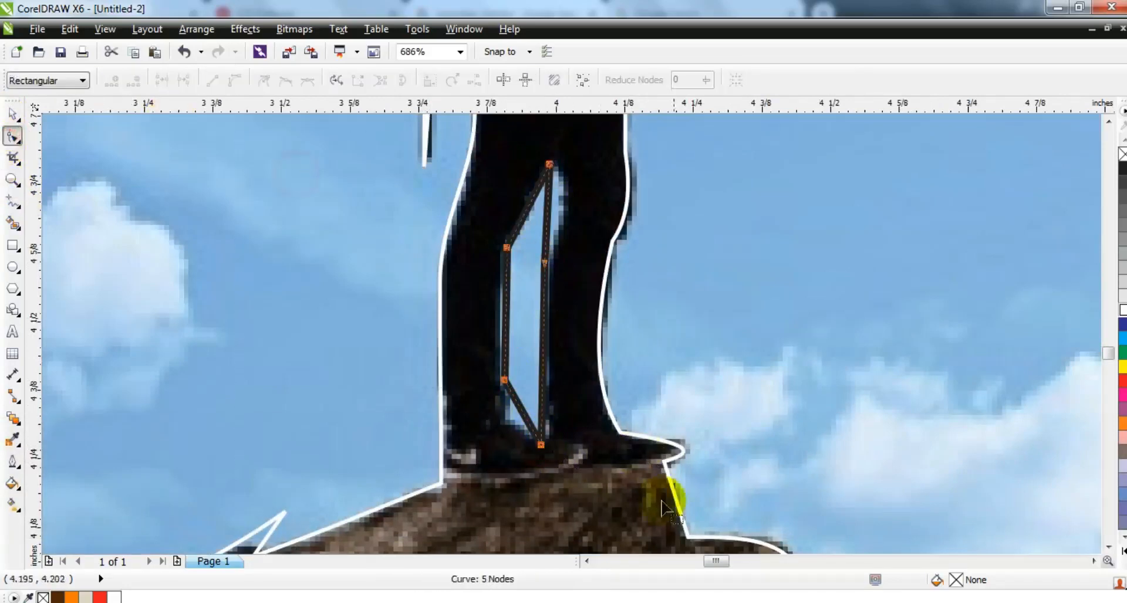
{"action": "left_click_drag", "start_coordinate": [548, 212], "coordinate": [563, 203]}
{"action": "left_click", "coordinate": [550, 408]}
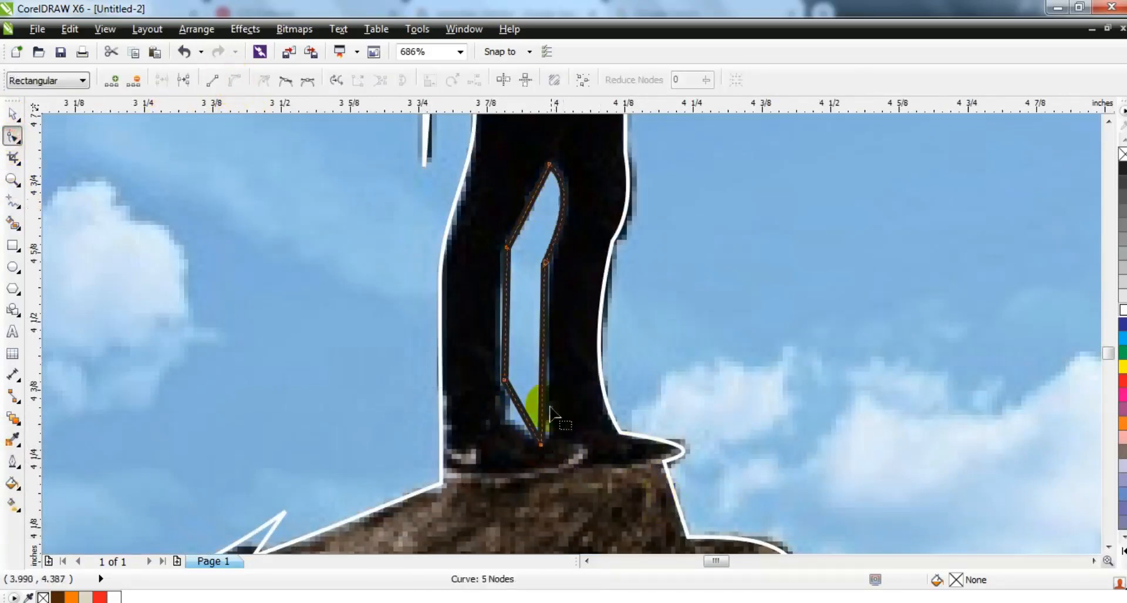
{"action": "left_click_drag", "start_coordinate": [547, 424], "coordinate": [514, 414]}
{"action": "left_click_drag", "start_coordinate": [506, 335], "coordinate": [549, 359]}
Combine the leg-gap shape with the hiker outline and move the photo sideways off the tracing
{"action": "left_click", "coordinate": [15, 115]}
{"action": "left_click", "coordinate": [624, 221], "text": "shift"}
{"action": "left_click", "coordinate": [415, 77]}
{"action": "key", "text": "F3"}
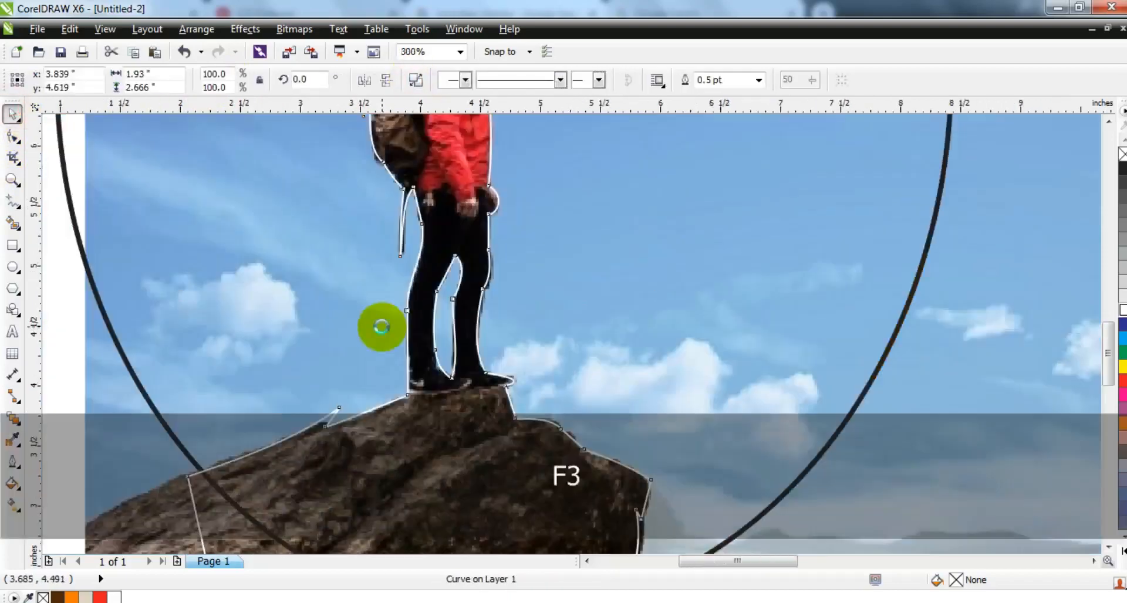
{"action": "left_click_drag", "start_coordinate": [590, 355], "coordinate": [851, 355]}
Fill the traced hiker and rock with black (C100 M100 Y100 K100) and remove the outline
{"action": "left_click", "coordinate": [443, 413]}
{"action": "left_click", "coordinate": [443, 401]}
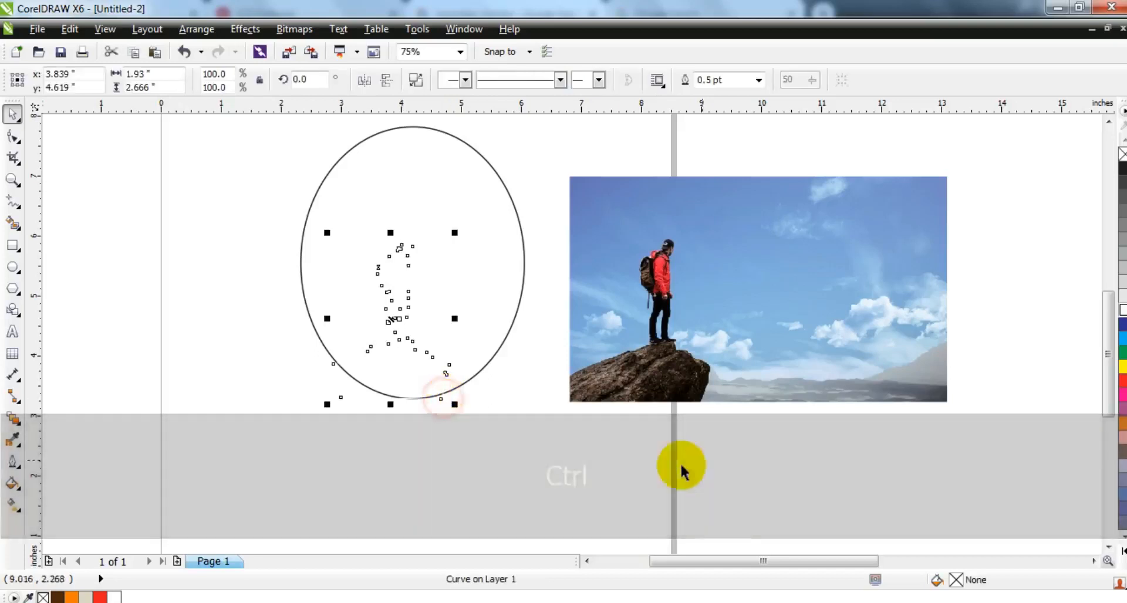
{"action": "left_click", "coordinate": [1121, 557]}
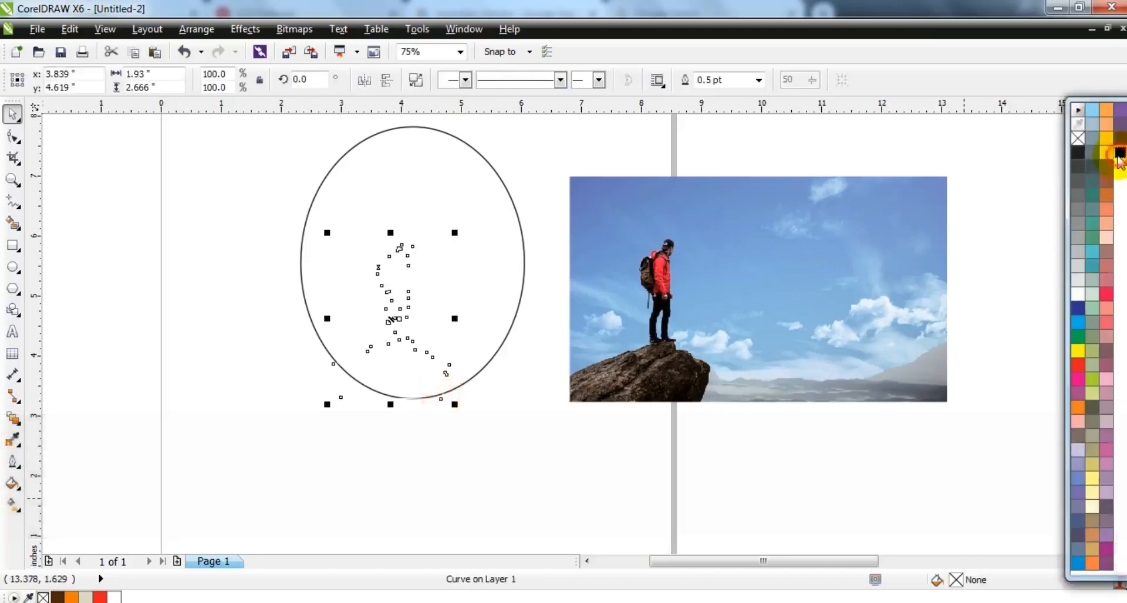
{"action": "left_click", "coordinate": [1116, 154]}
{"action": "left_click", "coordinate": [533, 429]}
{"action": "left_click", "coordinate": [398, 391]}
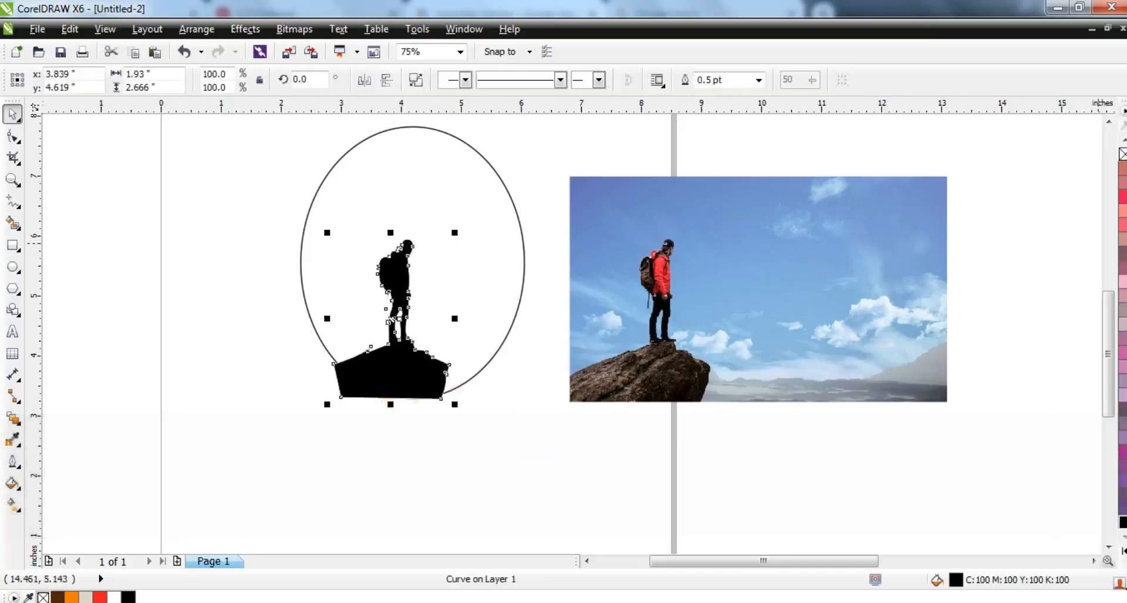
{"action": "right_click", "coordinate": [1122, 154]}
Move the photo sideways off the page and fill the ellipse with beige (R221 G214 B196)
{"action": "left_click", "coordinate": [403, 498]}
{"action": "left_click_drag", "start_coordinate": [687, 329], "coordinate": [789, 328]}
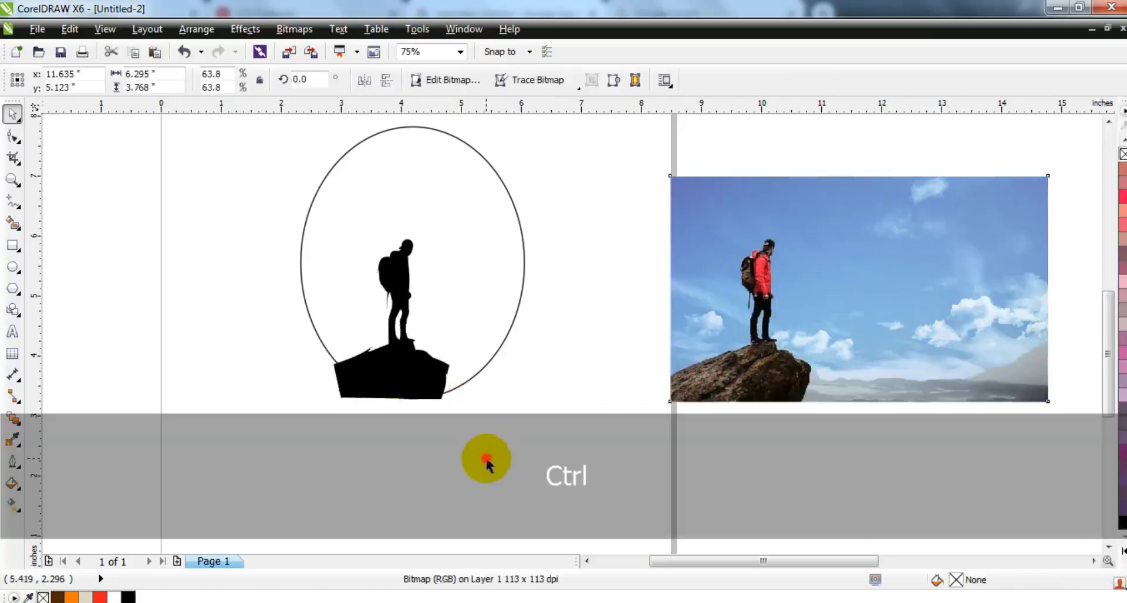
{"action": "left_click", "coordinate": [486, 464]}
{"action": "left_click", "coordinate": [486, 294]}
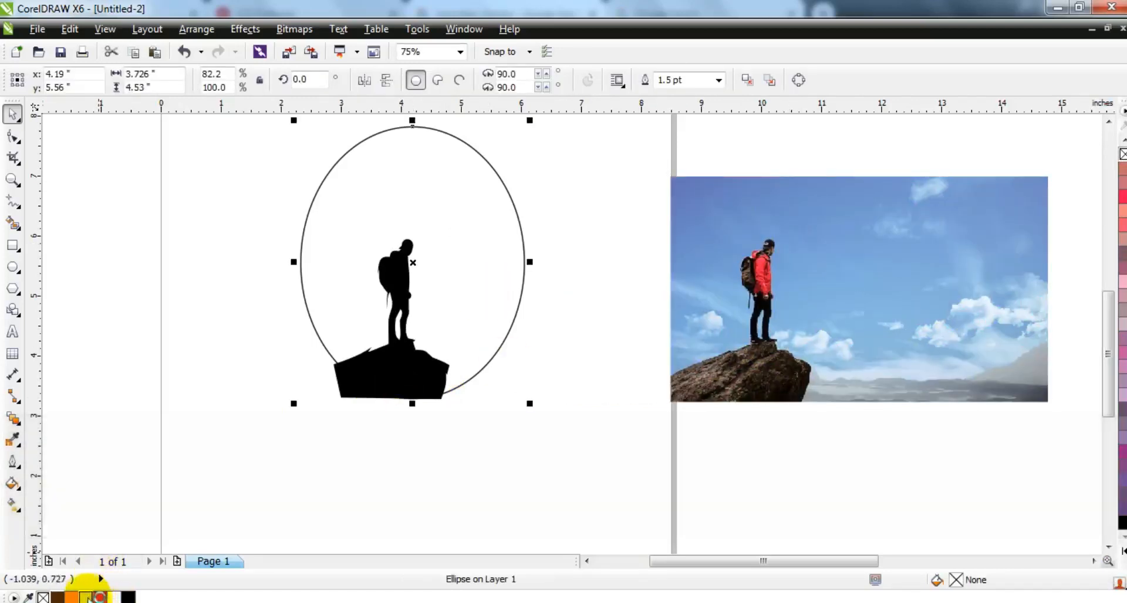
{"action": "left_click", "coordinate": [88, 596]}
Recolor the hiker silhouette with a dark reddish-brown uniform fill of R79 G20 B8
{"action": "left_click", "coordinate": [464, 439]}
{"action": "left_click", "coordinate": [423, 388]}
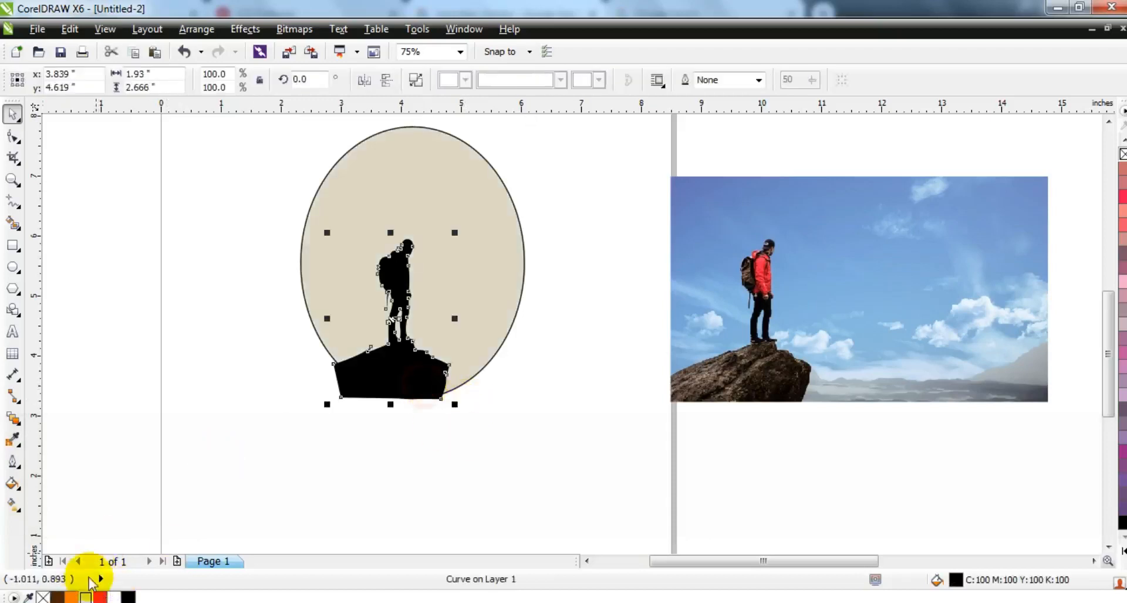
{"action": "left_click_drag", "start_coordinate": [57, 597], "coordinate": [386, 351]}
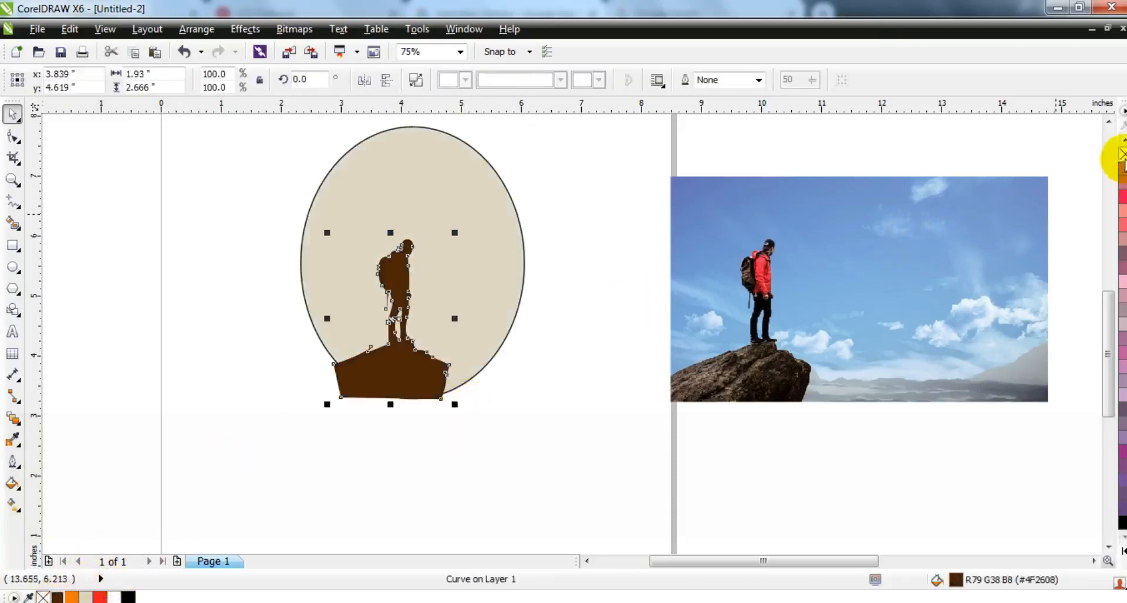
{"action": "left_click", "coordinate": [11, 485]}
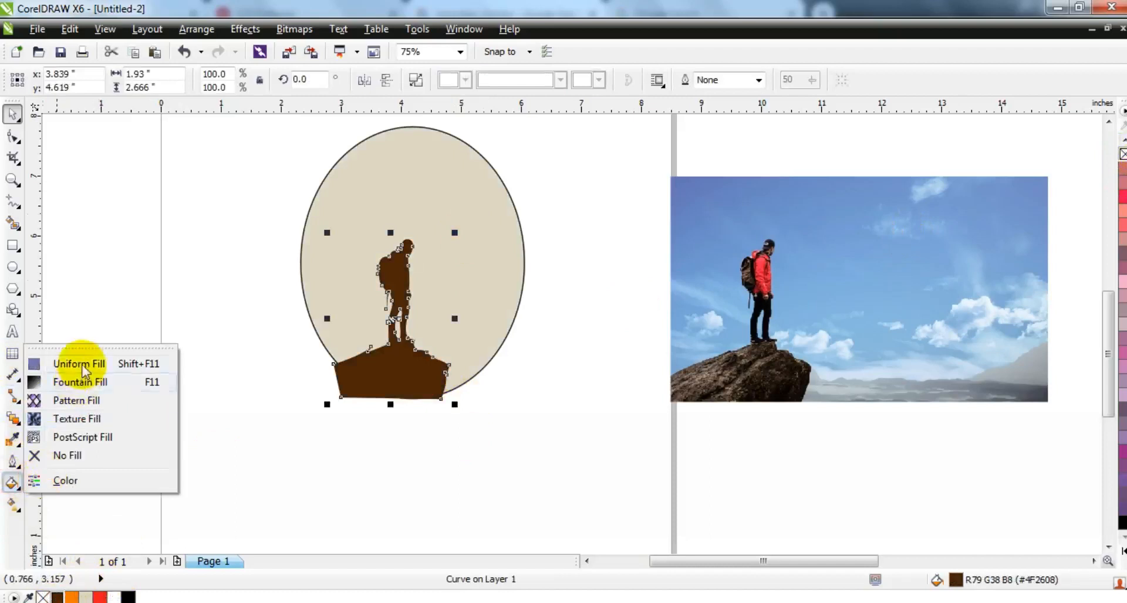
{"action": "left_click", "coordinate": [76, 364]}
{"action": "left_click", "coordinate": [896, 153]}
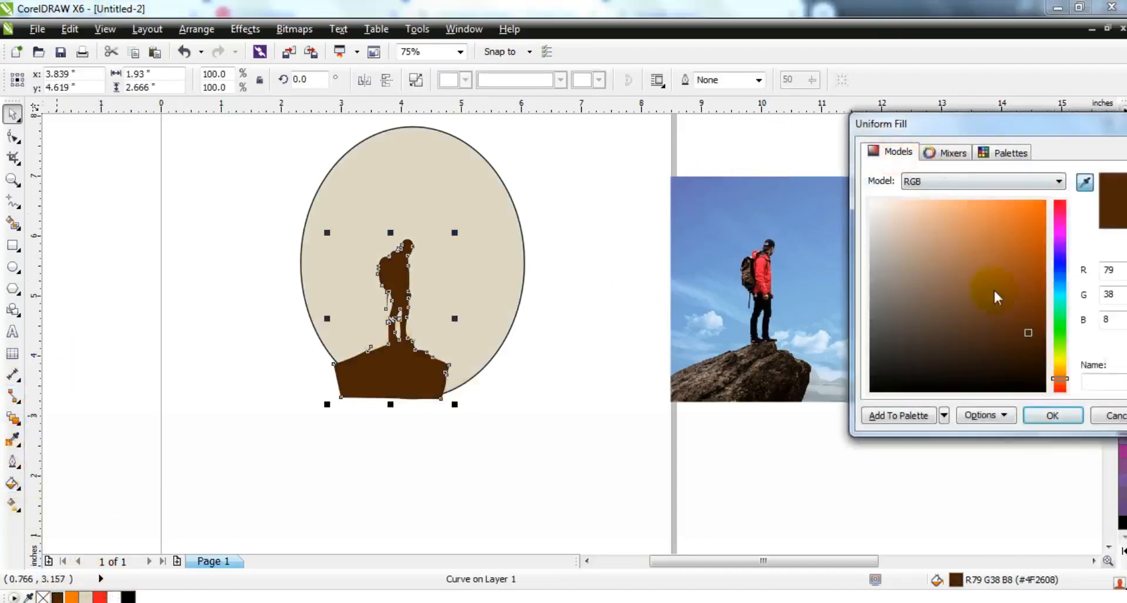
{"action": "left_click_drag", "start_coordinate": [1060, 380], "coordinate": [1063, 387]}
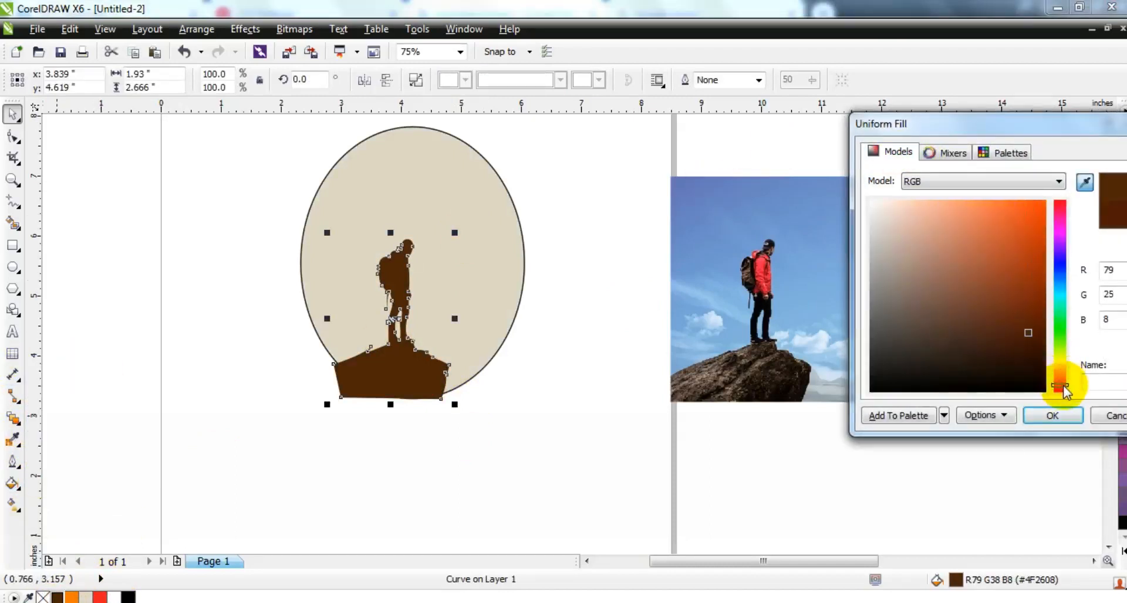
{"action": "left_click", "coordinate": [1064, 416]}
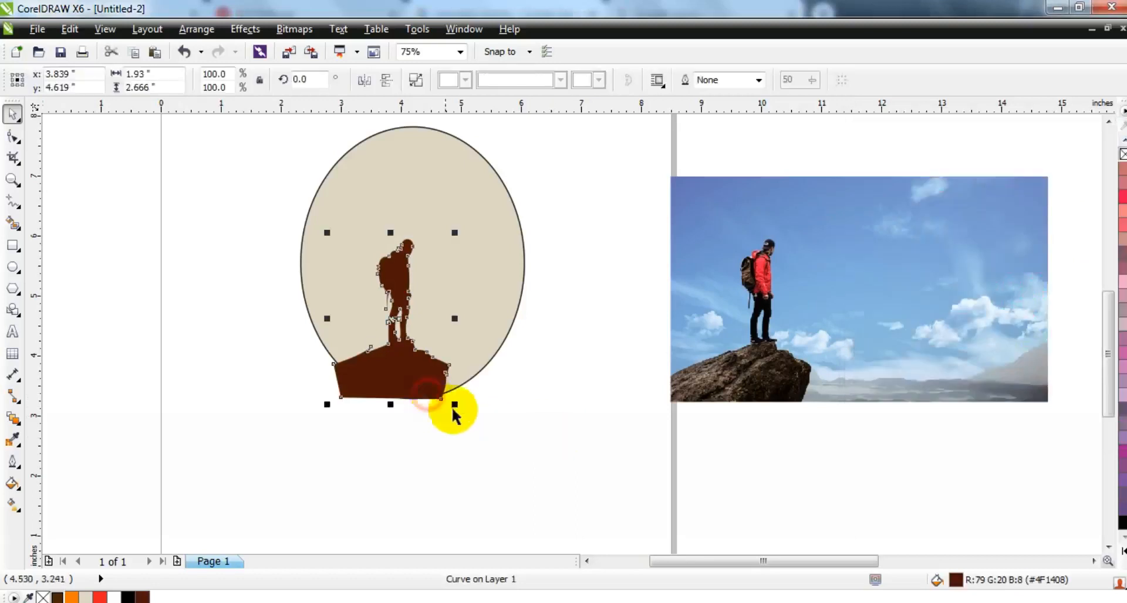
Shift the silhouette slightly left within the ellipse and scale it up to about 107.7%
{"action": "left_click_drag", "start_coordinate": [416, 383], "coordinate": [406, 383]}
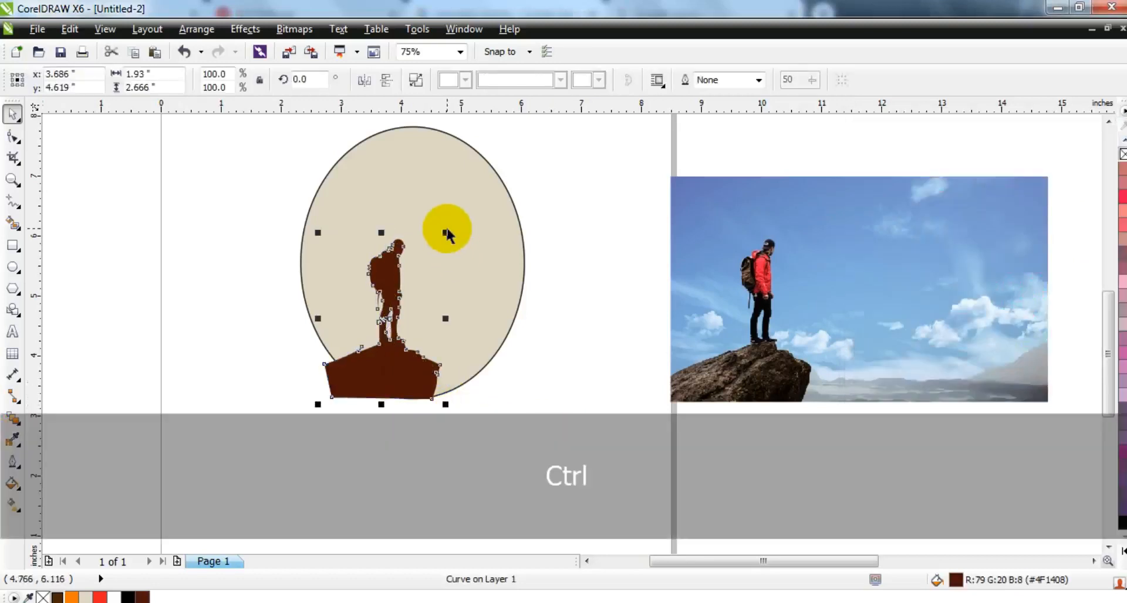
{"action": "left_click_drag", "start_coordinate": [456, 219], "coordinate": [457, 219]}
{"action": "left_click", "coordinate": [581, 297]}
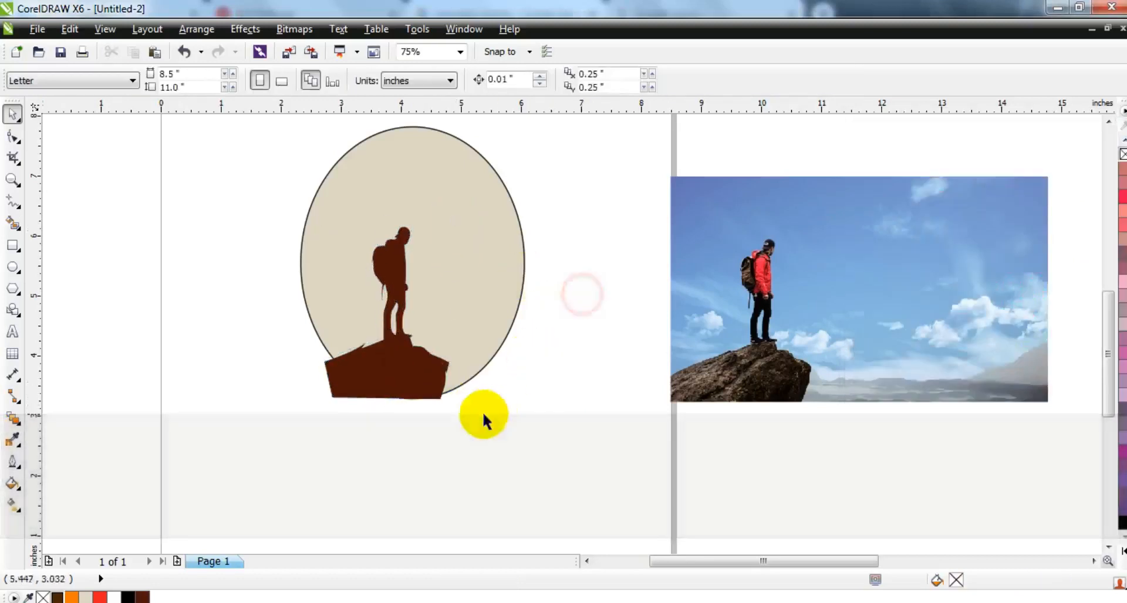
Draw a square around the ellipse and size it to about 6.97 inches, positioned around the artwork on the page
{"action": "left_click", "coordinate": [11, 246]}
{"action": "left_click_drag", "start_coordinate": [257, 120], "coordinate": [602, 485]}
{"action": "left_click", "coordinate": [12, 116]}
{"action": "left_click_drag", "start_coordinate": [529, 427], "coordinate": [514, 399]}
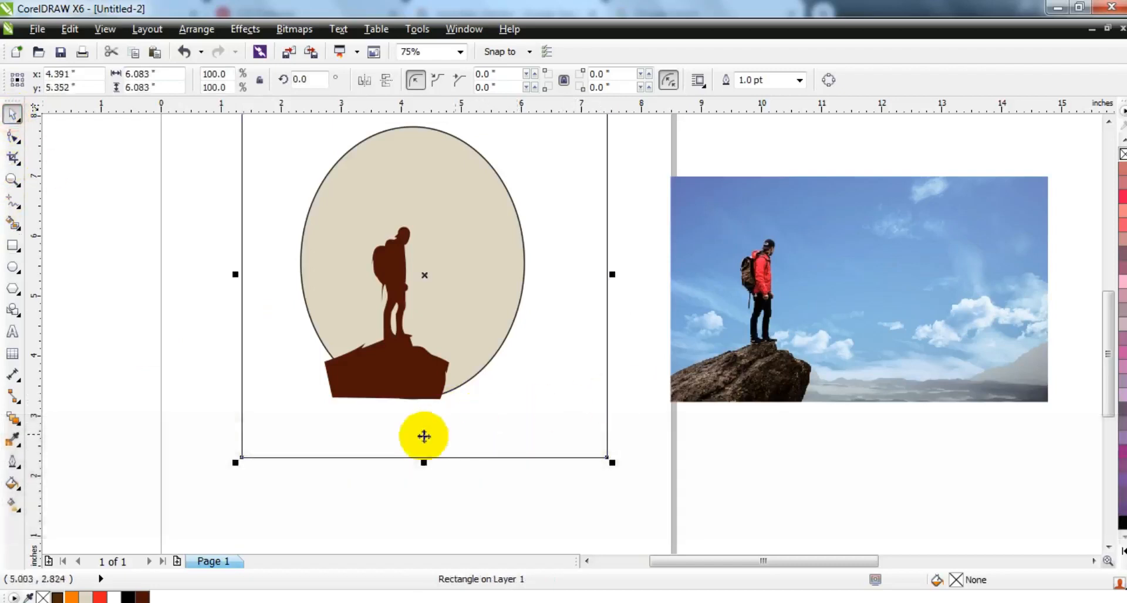
{"action": "key", "text": "F3"}
{"action": "left_click_drag", "start_coordinate": [528, 252], "coordinate": [529, 251]}
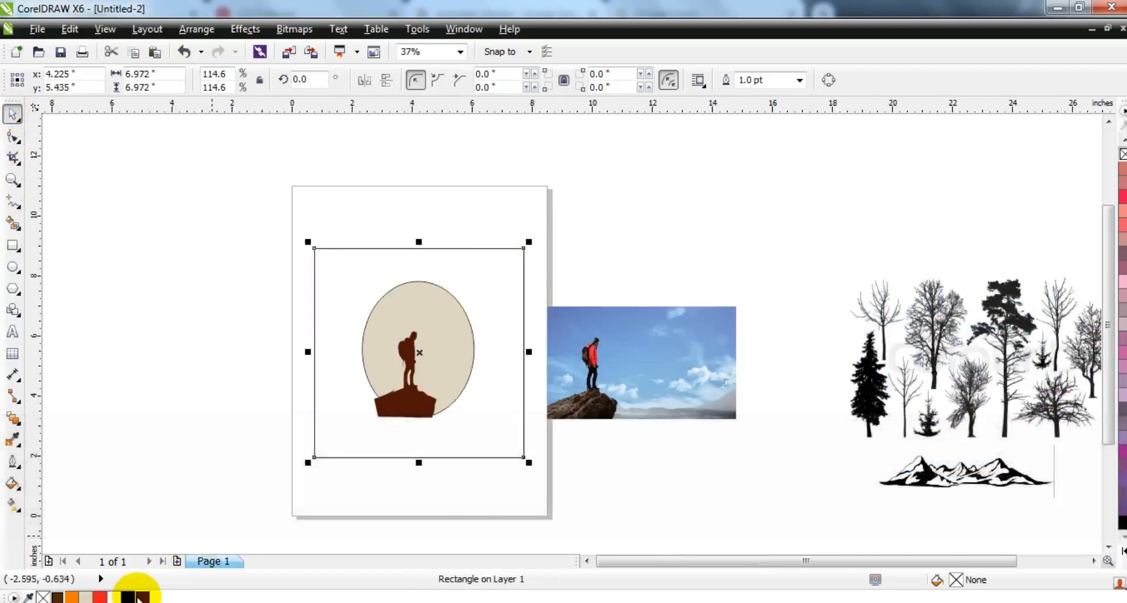
Fill the square with the silhouette's dark reddish brown and send it behind the other objects
{"action": "left_click", "coordinate": [141, 597]}
{"action": "key", "text": "shift+Page_Down"}
{"action": "key", "text": "Escape"}
Enlarge the hiker silhouette slightly more within the beige ellipse
{"action": "left_click_drag", "start_coordinate": [246, 203], "coordinate": [775, 514]}
{"action": "key", "text": "shift+F2"}
{"action": "key", "text": "Escape"}
{"action": "left_click", "coordinate": [344, 445]}
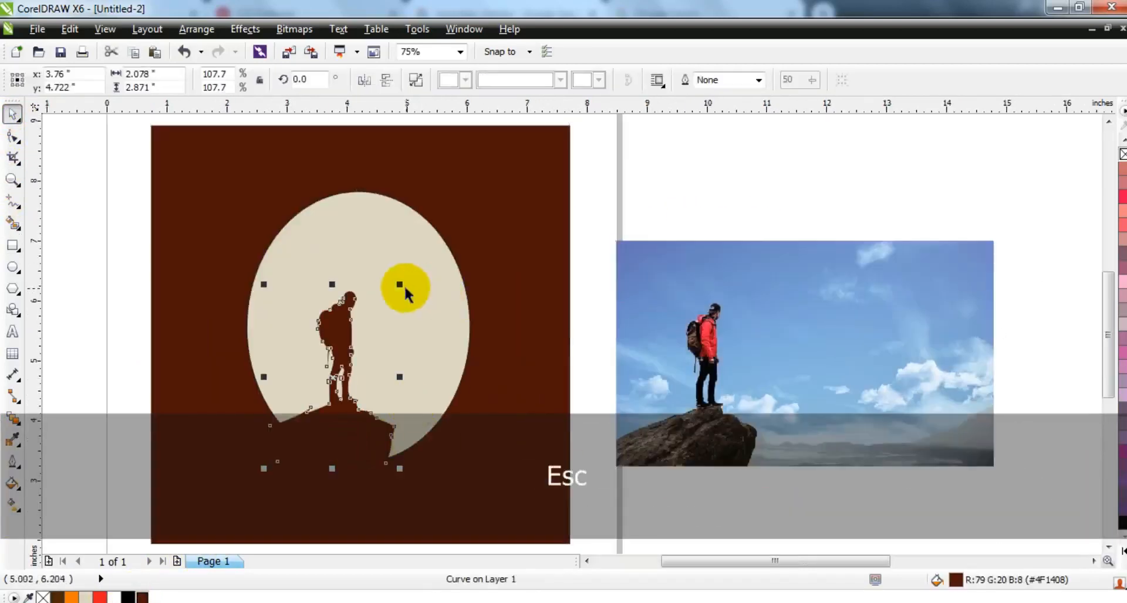
{"action": "left_click", "coordinate": [401, 284]}
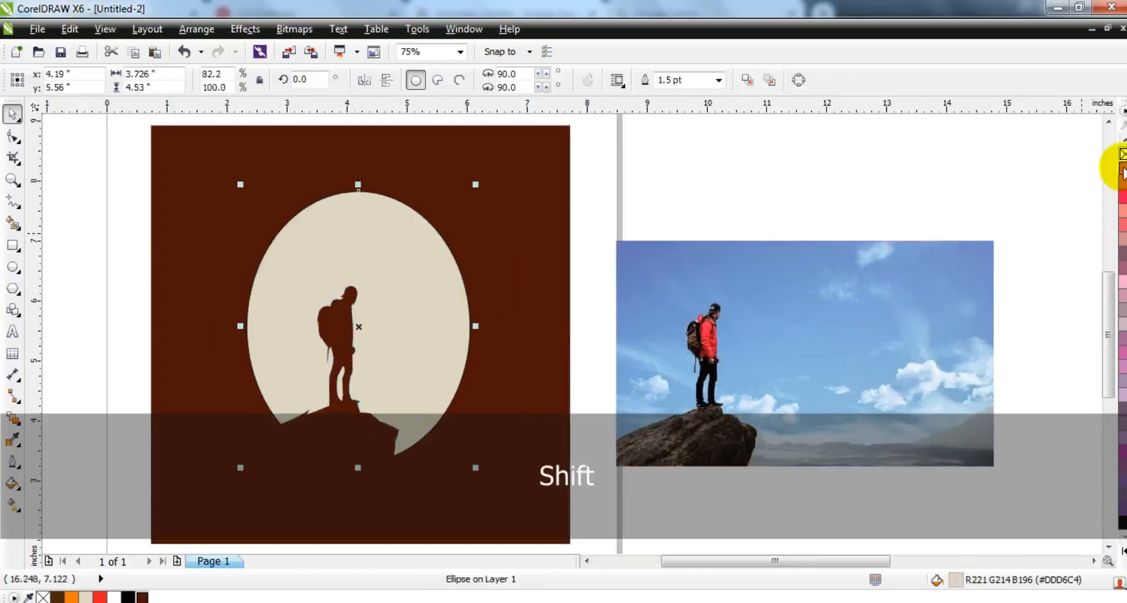
Remove the outline from the beige ellipse
{"action": "right_click", "coordinate": [1122, 155]}
{"action": "left_click", "coordinate": [781, 179]}
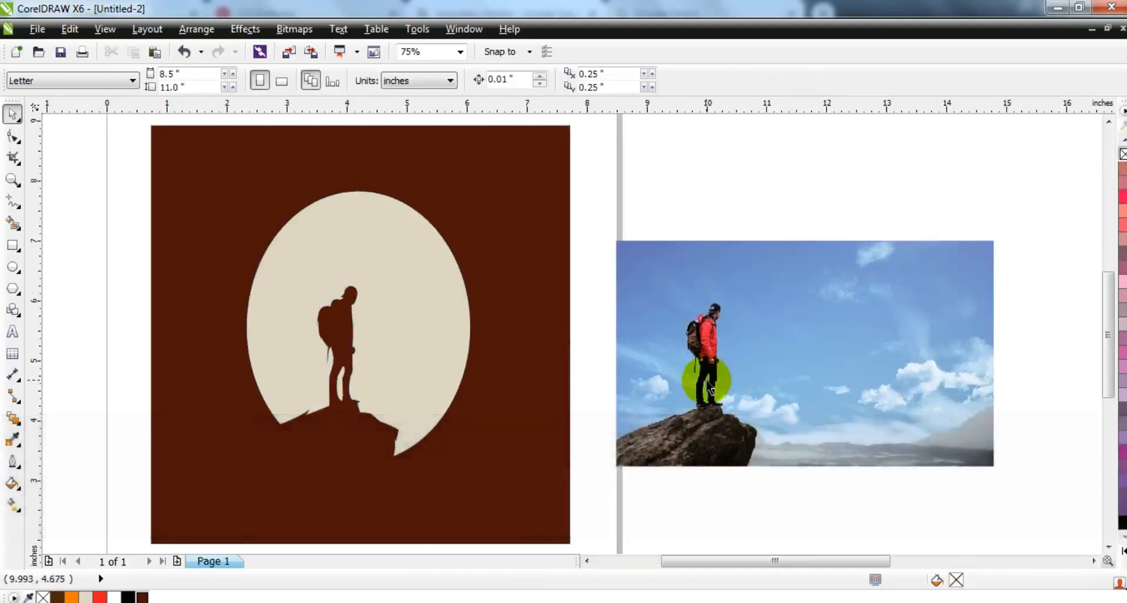
Convert the tree silhouettes picture to a 300 dpi grayscale bitmap
{"action": "key", "text": "F3"}
{"action": "key", "text": "Escape"}
{"action": "left_click", "coordinate": [923, 382]}
{"action": "key", "text": "shift+F2"}
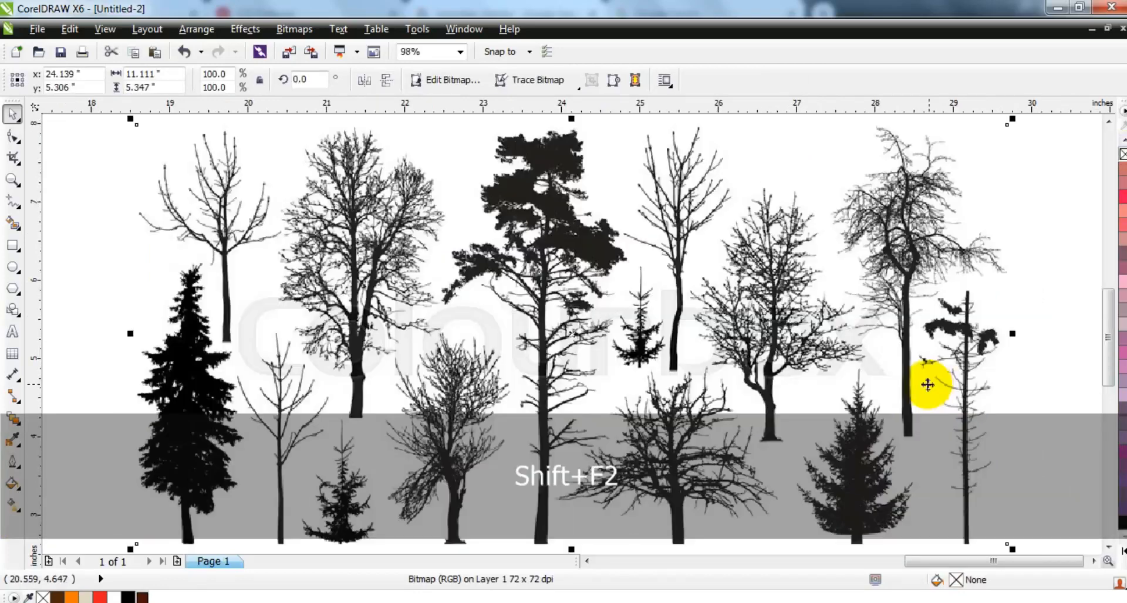
{"action": "left_click", "coordinate": [294, 29]}
{"action": "left_click", "coordinate": [305, 42]}
{"action": "left_click", "coordinate": [939, 235]}
{"action": "left_click", "coordinate": [946, 268]}
{"action": "left_click", "coordinate": [933, 385]}
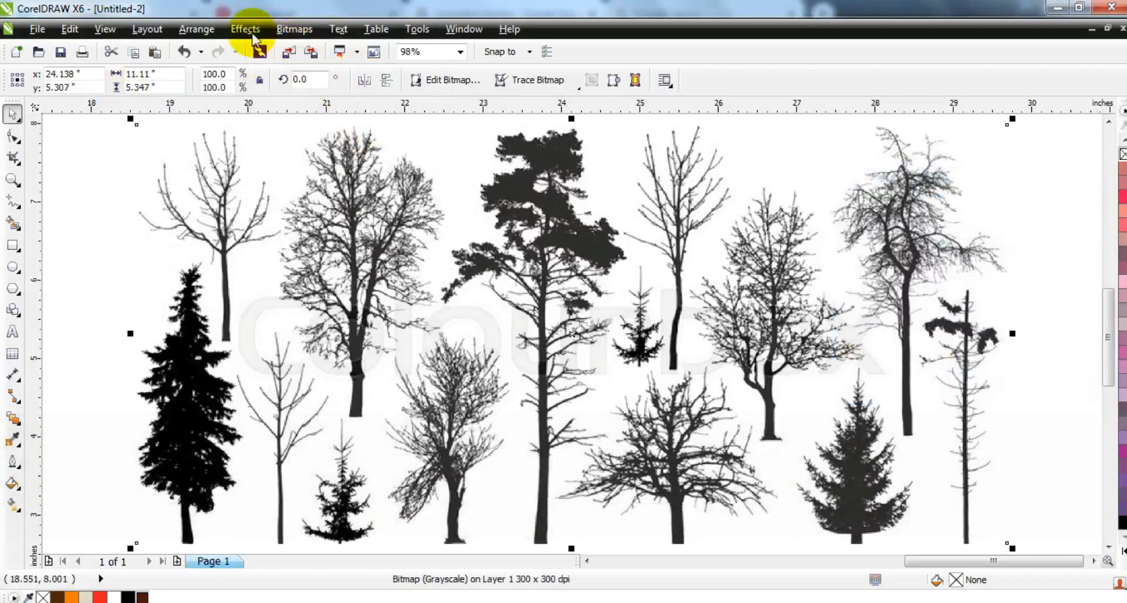
Convert the trees bitmap to black and white (1-bit) with the Line Art method and a threshold of 128
{"action": "left_click", "coordinate": [288, 31]}
{"action": "mouse_move", "coordinate": [301, 206]}
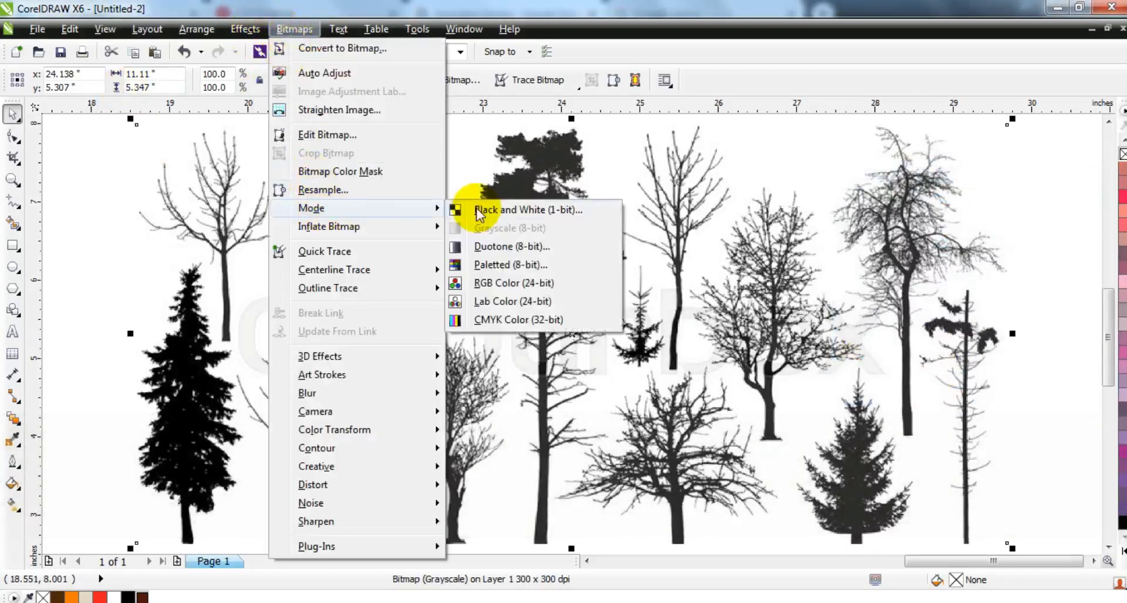
{"action": "left_click", "coordinate": [517, 211]}
{"action": "left_click", "coordinate": [587, 347]}
{"action": "left_click", "coordinate": [587, 359]}
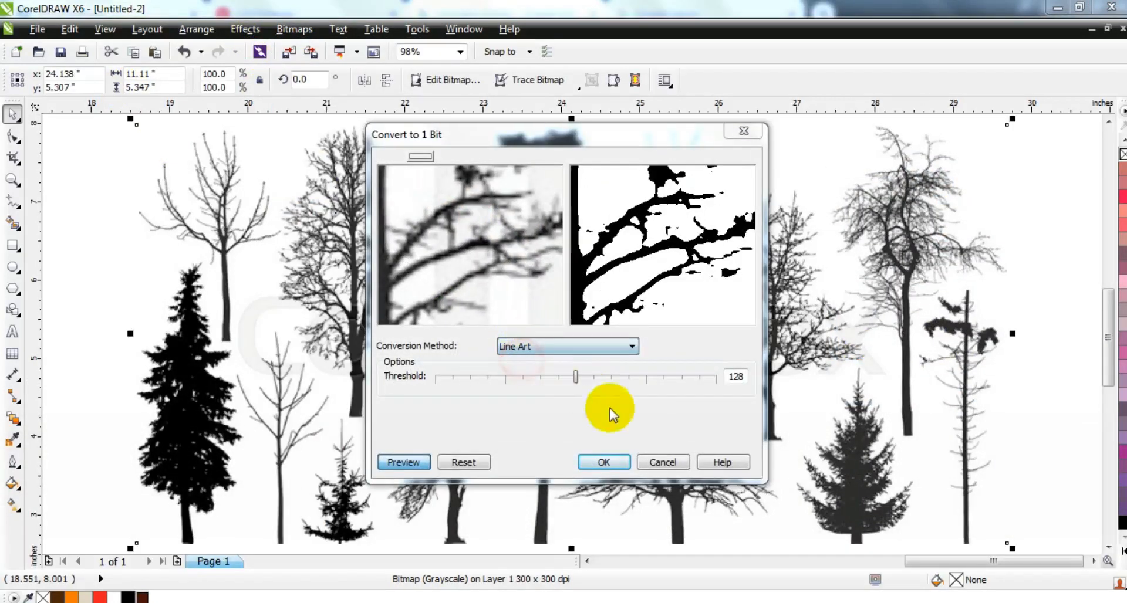
{"action": "left_click", "coordinate": [627, 465]}
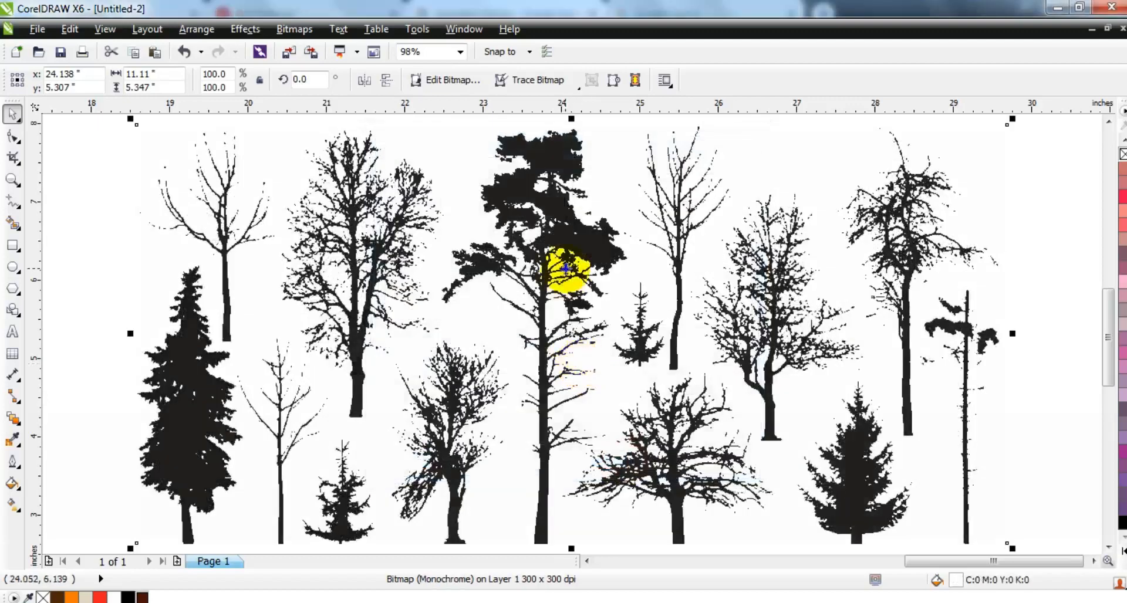
Outline-trace the black-and-white trees bitmap with the Low Quality Image preset
{"action": "right_click", "coordinate": [565, 269]}
{"action": "mouse_move", "coordinate": [622, 66]}
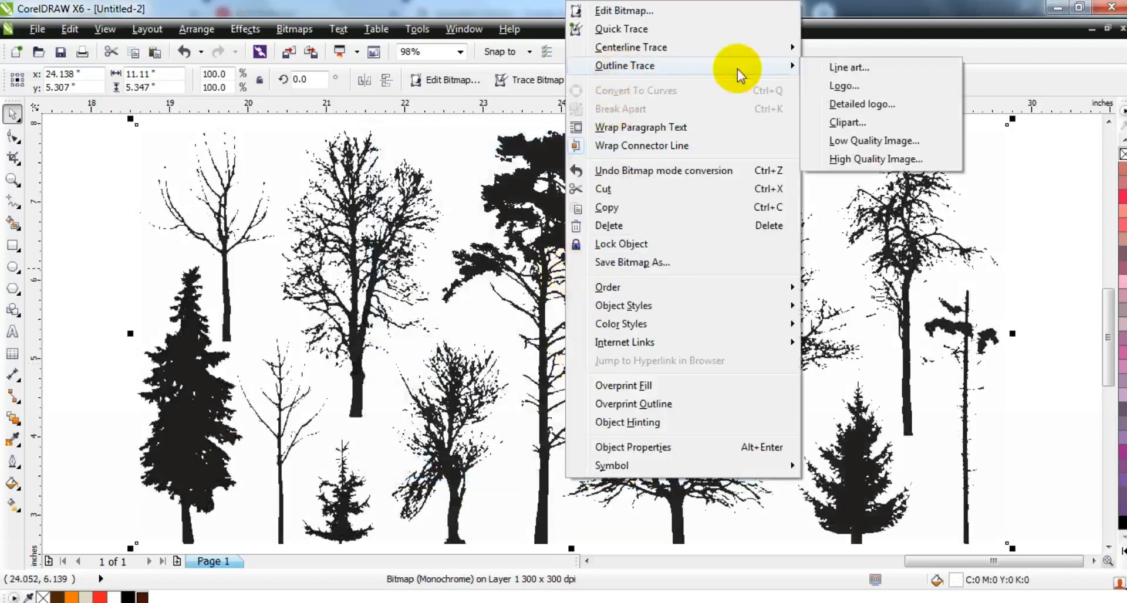
{"action": "left_click", "coordinate": [845, 143]}
{"action": "left_click", "coordinate": [548, 346]}
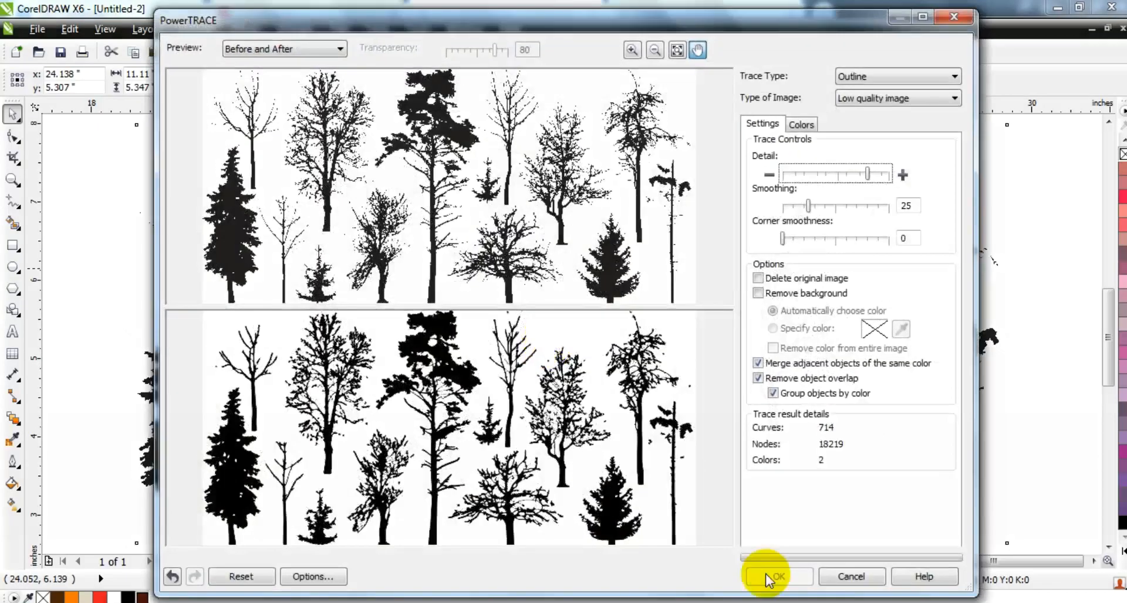
{"action": "left_click", "coordinate": [776, 577]}
Move the traced trees off the original bitmap, ungroup them and delete the white background shape
{"action": "key", "text": "F3"}
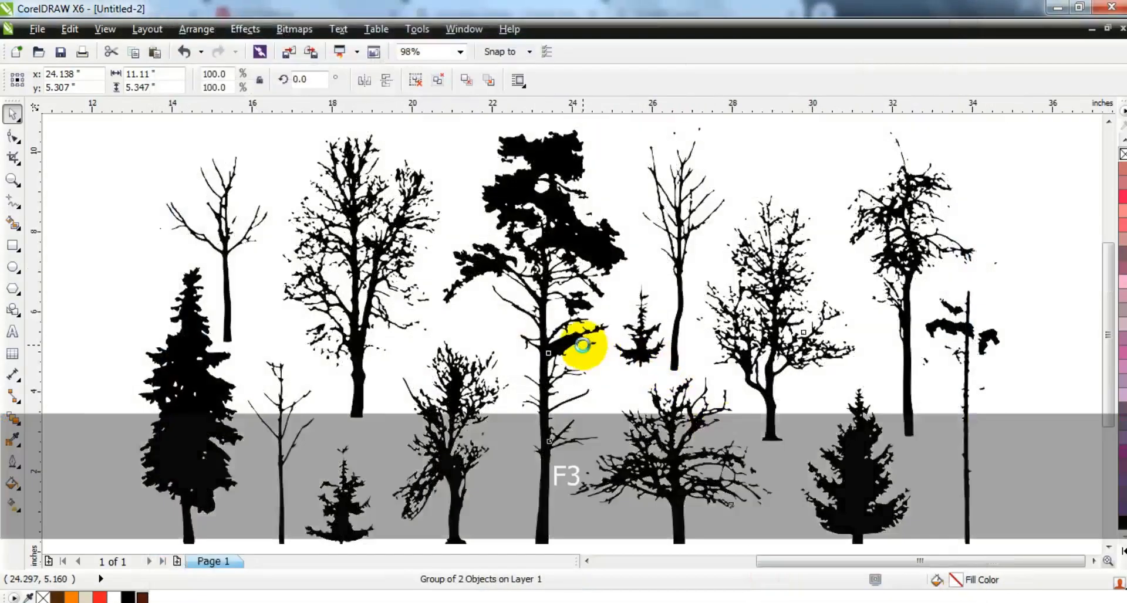
{"action": "left_click_drag", "start_coordinate": [558, 297], "coordinate": [793, 294]}
{"action": "left_click", "coordinate": [414, 78]}
{"action": "key", "text": "Escape"}
{"action": "left_click", "coordinate": [802, 287]}
{"action": "key", "text": "F3"}
{"action": "left_click_drag", "start_coordinate": [803, 293], "coordinate": [824, 418]}
{"action": "key", "text": "Delete"}
Move the traced trees below the hiker photo and break them apart into separate silhouettes
{"action": "left_click_drag", "start_coordinate": [830, 339], "coordinate": [520, 475]}
{"action": "left_click", "coordinate": [414, 81]}
{"action": "left_click_drag", "start_coordinate": [161, 208], "coordinate": [641, 511]}
{"action": "key", "text": "shift+F2"}
{"action": "key", "text": "Escape"}
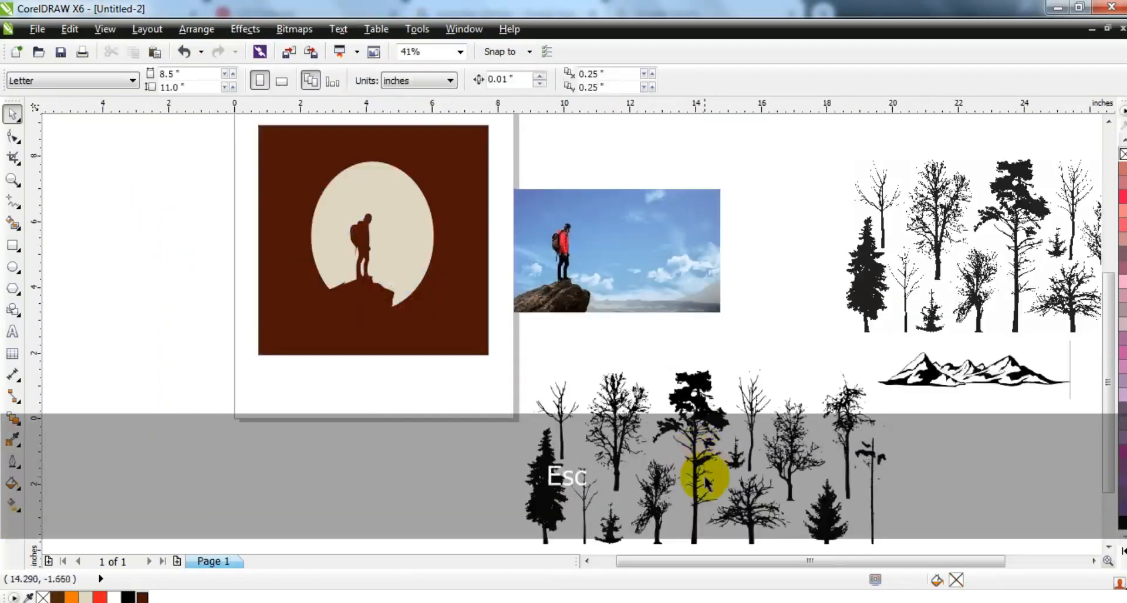
Bring the large spruce silhouette to the front in the left part of the ellipse and fill it with orange
{"action": "left_click_drag", "start_coordinate": [540, 509], "coordinate": [332, 254]}
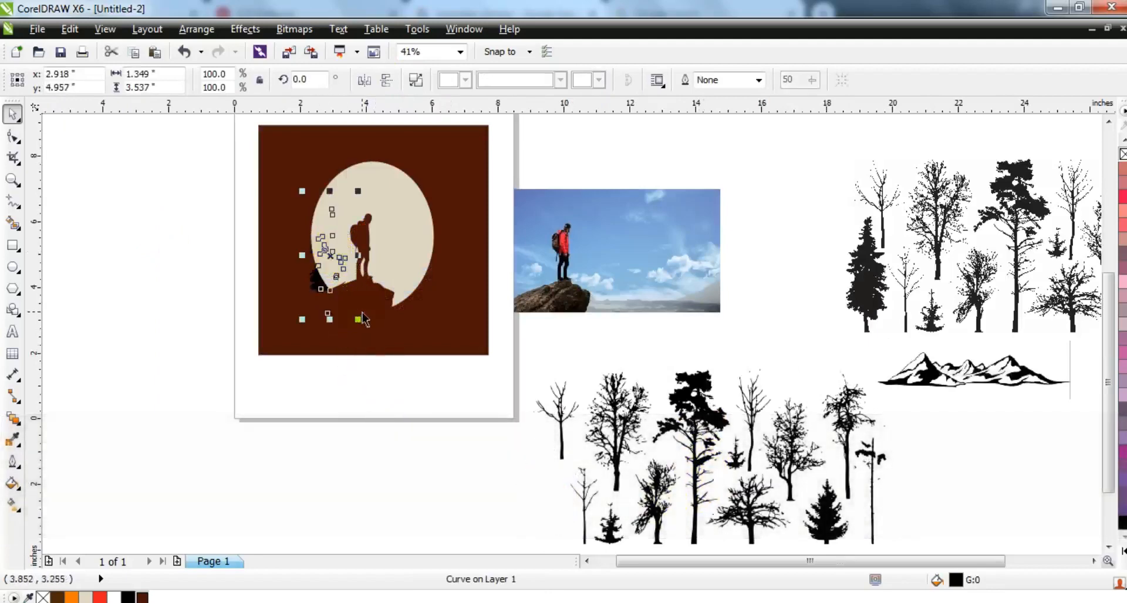
{"action": "key", "text": "shift+Page_Up"}
{"action": "left_click", "coordinate": [72, 597]}
{"action": "key", "text": "shift+F2"}
{"action": "key", "text": "Escape"}
Add a smaller copy of the orange spruce just to its right, beside the hiker
{"action": "left_click", "coordinate": [460, 417]}
{"action": "left_click_drag", "start_coordinate": [522, 221], "coordinate": [505, 296]}
{"action": "left_click_drag", "start_coordinate": [445, 408], "coordinate": [506, 382]}
PowerClip both orange spruces inside the beige ellipse
{"action": "left_click", "coordinate": [460, 330], "text": "shift"}
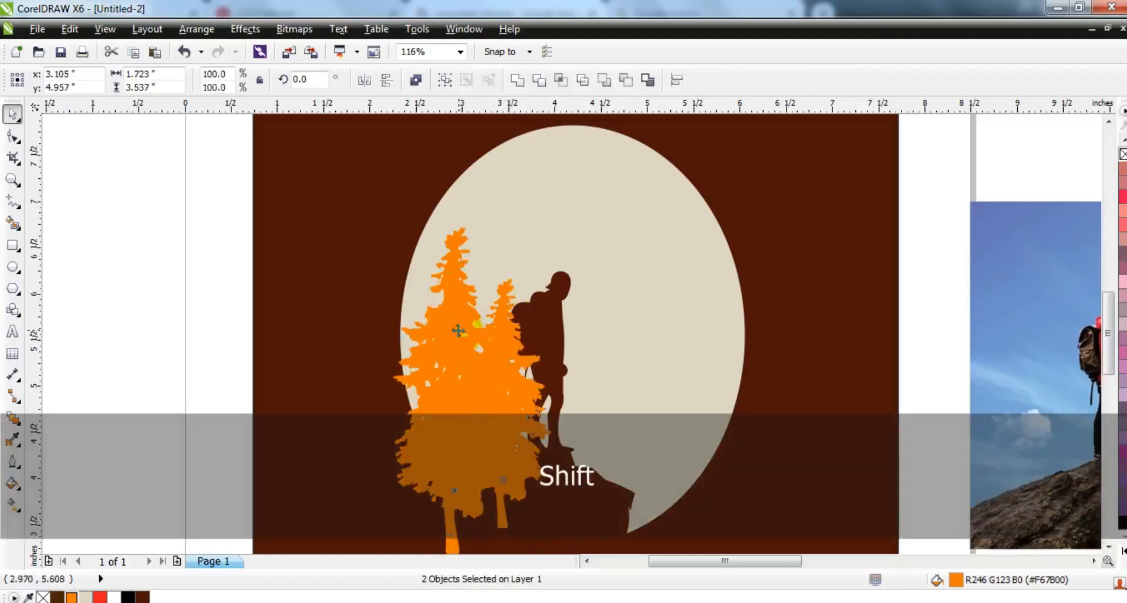
{"action": "right_click", "coordinate": [458, 330]}
{"action": "left_click", "coordinate": [491, 13]}
{"action": "left_click", "coordinate": [505, 179]}
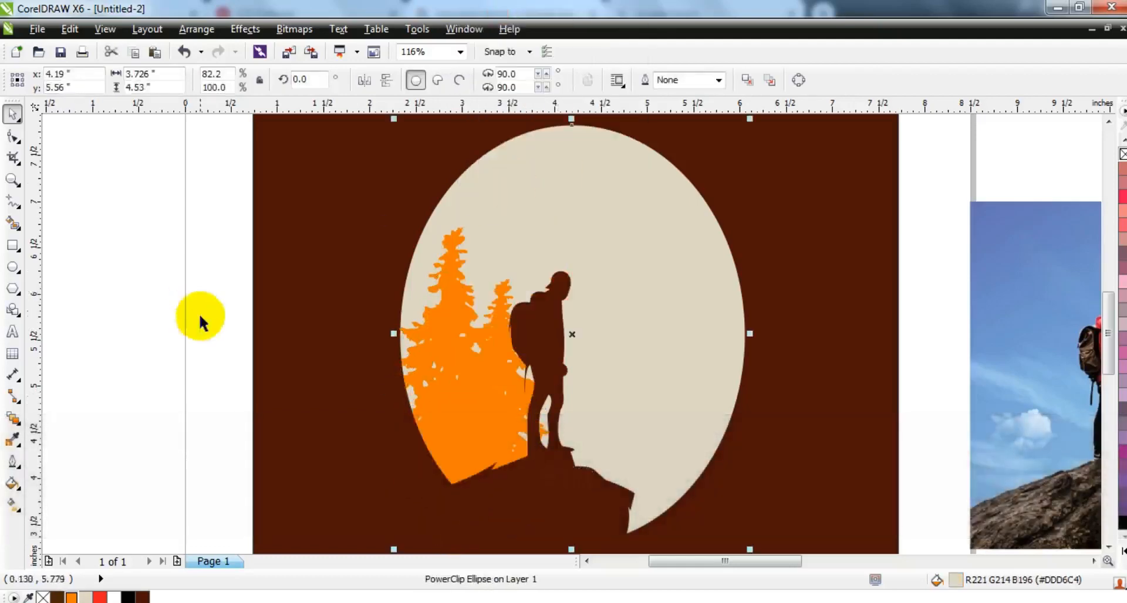
{"action": "key", "text": "F3"}
{"action": "left_click", "coordinate": [727, 528]}
{"action": "key", "text": "F3"}
{"action": "key", "text": "Escape"}
{"action": "left_click", "coordinate": [649, 477]}
{"action": "left_click", "coordinate": [561, 444]}
{"action": "key", "text": "ctrl+z"}
{"action": "key", "text": "Escape"}
Place a bare branching tree silhouette right of the hiker inside the ellipse and scale it to about 64.8%
{"action": "left_click_drag", "start_coordinate": [643, 512], "coordinate": [422, 379]}
{"action": "left_click_drag", "start_coordinate": [546, 436], "coordinate": [330, 242]}
{"action": "key", "text": "shift+F2"}
{"action": "key", "text": "Escape"}
{"action": "left_click_drag", "start_coordinate": [503, 360], "coordinate": [632, 366]}
{"action": "left_click_drag", "start_coordinate": [684, 257], "coordinate": [665, 304]}
Fill the bare tree right of the hiker with orange
{"action": "left_click", "coordinate": [71, 597]}
{"action": "left_click", "coordinate": [520, 222]}
{"action": "key", "text": "shift+F2"}
{"action": "key", "text": "Escape"}
Add a smaller copy of the orange bare tree just to its left
{"action": "left_click", "coordinate": [665, 420]}
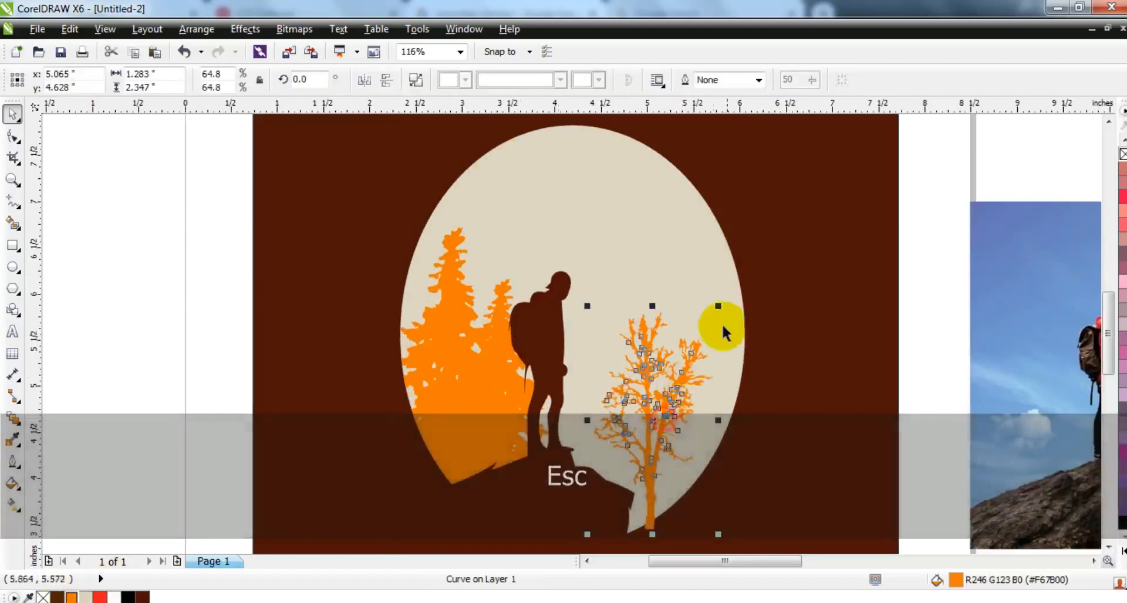
{"action": "left_click_drag", "start_coordinate": [718, 306], "coordinate": [633, 396]}
{"action": "left_click_drag", "start_coordinate": [603, 455], "coordinate": [621, 460]}
PowerClip the two orange bare trees inside the beige ellipse
{"action": "left_click", "coordinate": [663, 419], "text": "shift"}
{"action": "right_click", "coordinate": [675, 399]}
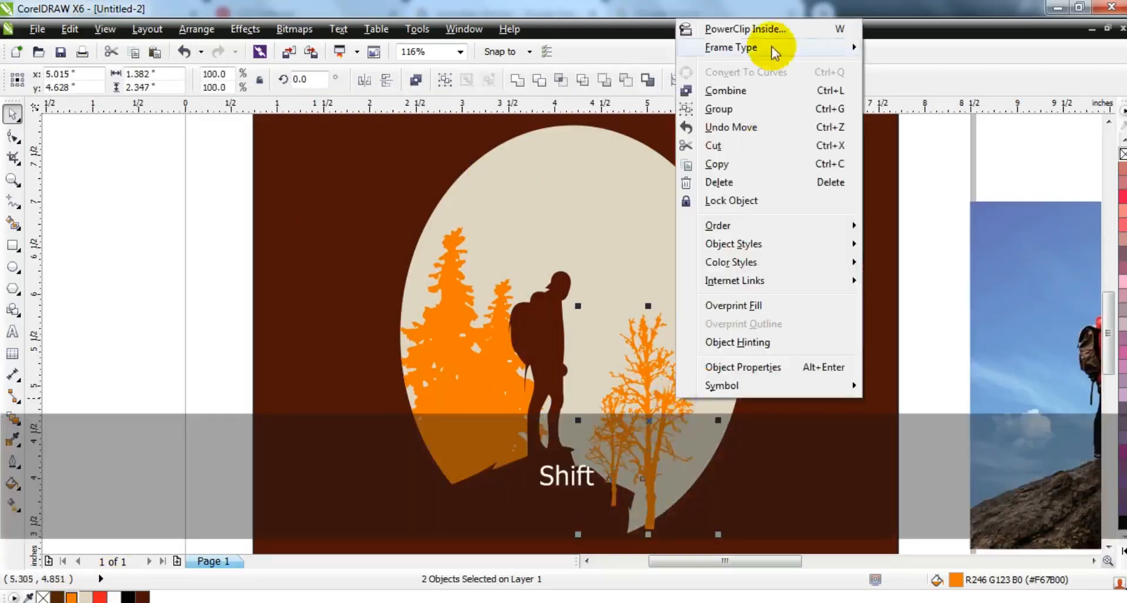
{"action": "left_click", "coordinate": [745, 29]}
{"action": "left_click", "coordinate": [616, 159]}
{"action": "left_click", "coordinate": [240, 356]}
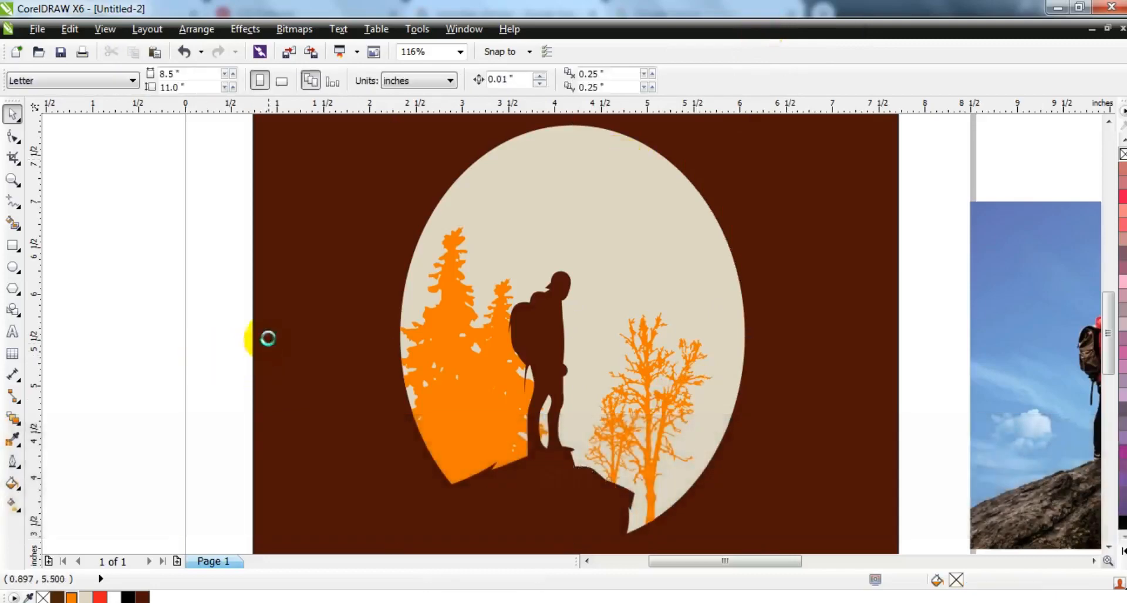
Place a copy of the large spruce at the ellipse's left edge and fill it with the background's dark reddish brown
{"action": "key", "text": "F4"}
{"action": "scroll", "coordinate": [469, 376], "scroll_direction": "down", "scroll_amount": 2}
{"action": "key", "text": "Escape"}
{"action": "left_click_drag", "start_coordinate": [266, 251], "coordinate": [626, 468]}
{"action": "key", "text": "shift+F2"}
{"action": "key", "text": "Escape"}
{"action": "left_click_drag", "start_coordinate": [544, 493], "coordinate": [330, 278]}
{"action": "right_click", "coordinate": [329, 278]}
{"action": "left_click", "coordinate": [142, 597]}
{"action": "left_click", "coordinate": [450, 334]}
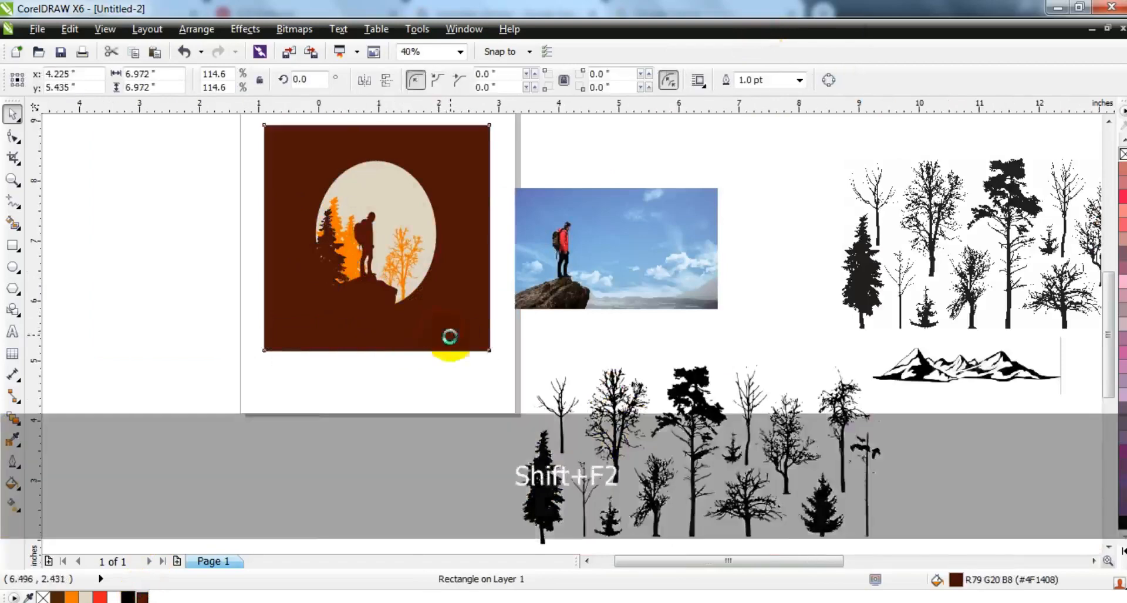
Resize and reposition the dark brown spruce along the left edge of the ellipse, in front of the orange spruces
{"action": "key", "text": "shift+F2"}
{"action": "key", "text": "Escape"}
{"action": "left_click", "coordinate": [481, 329]}
{"action": "left_click_drag", "start_coordinate": [527, 274], "coordinate": [543, 235]}
{"action": "left_click_drag", "start_coordinate": [496, 334], "coordinate": [472, 360]}
{"action": "left_click_drag", "start_coordinate": [524, 229], "coordinate": [519, 242]}
{"action": "left_click_drag", "start_coordinate": [479, 356], "coordinate": [480, 356]}
{"action": "left_click_drag", "start_coordinate": [523, 241], "coordinate": [518, 247]}
Try a slightly reduced copy of the dark brown spruce at the right edge of the ellipse
{"action": "left_click_drag", "start_coordinate": [495, 384], "coordinate": [680, 392]}
{"action": "right_click", "coordinate": [681, 392]}
{"action": "left_click_drag", "start_coordinate": [702, 257], "coordinate": [702, 264]}
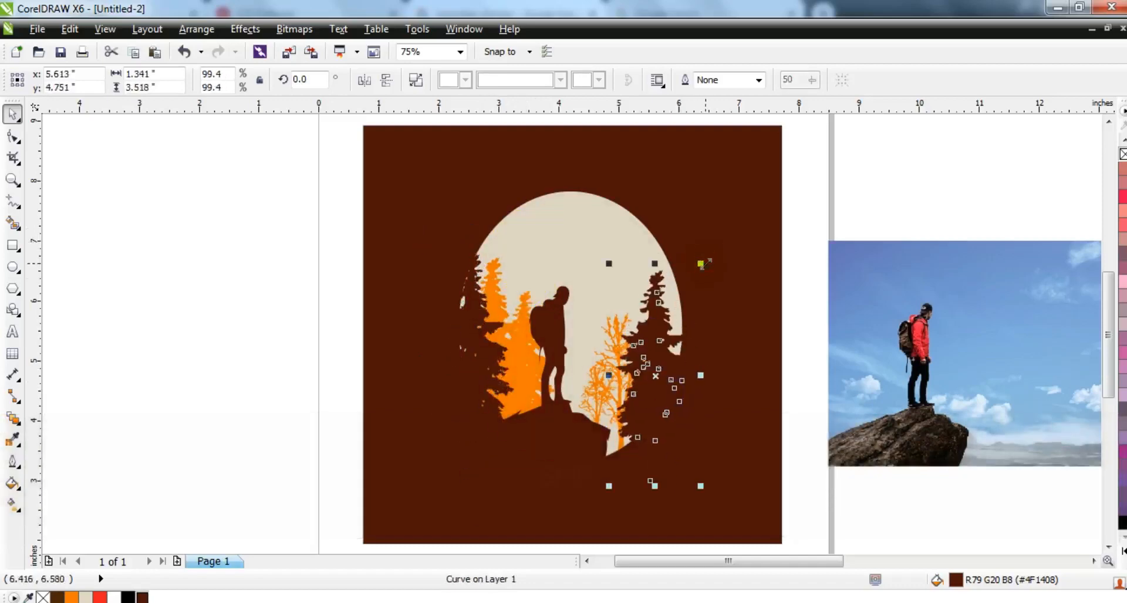
{"action": "left_click", "coordinate": [319, 334]}
Copy the tall pine silhouette onto the ellipse's right side and fill it with the dark reddish brown
{"action": "key", "text": "F4"}
{"action": "key", "text": "Escape"}
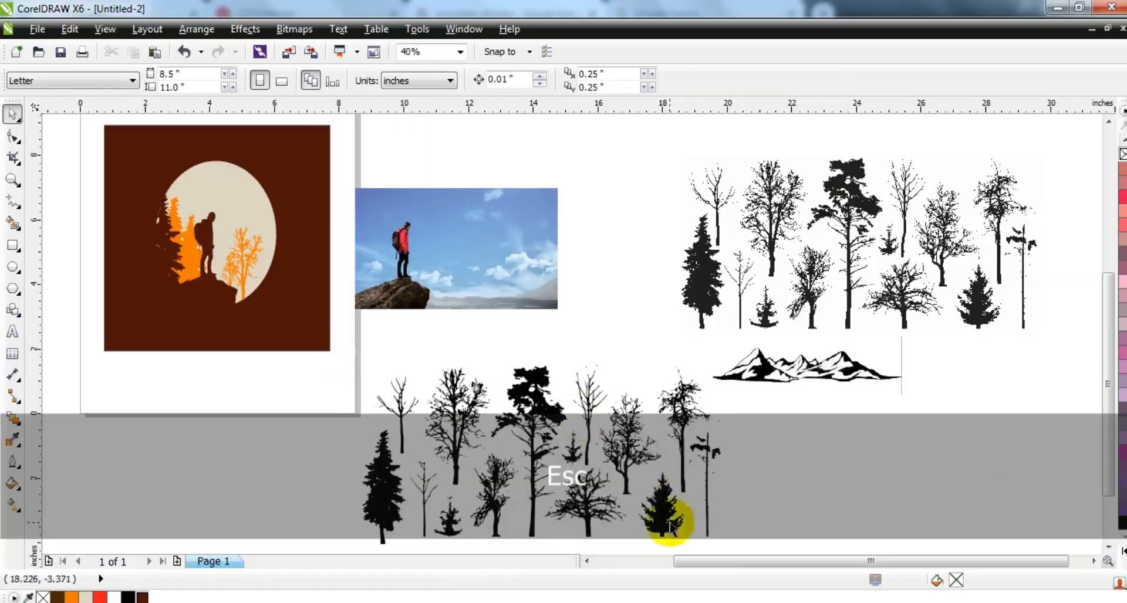
{"action": "left_click", "coordinate": [531, 405]}
{"action": "left_click_drag", "start_coordinate": [535, 405], "coordinate": [263, 238]}
{"action": "left_click", "coordinate": [142, 597]}
{"action": "left_click", "coordinate": [312, 344]}
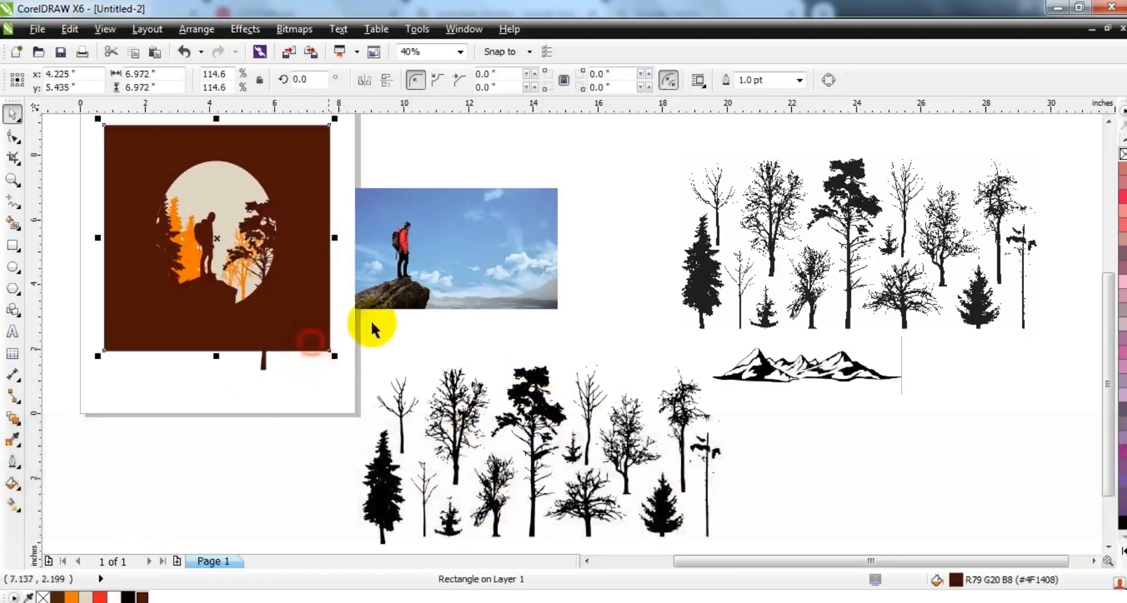
Scale down the dark brown pine and position it along the right edge of the ellipse
{"action": "key", "text": "shift+F2"}
{"action": "key", "text": "Escape"}
{"action": "left_click", "coordinate": [678, 331]}
{"action": "left_click_drag", "start_coordinate": [727, 258], "coordinate": [699, 317]}
{"action": "left_click_drag", "start_coordinate": [671, 374], "coordinate": [681, 336]}
{"action": "left_click_drag", "start_coordinate": [706, 272], "coordinate": [709, 268]}
Add a pine copy about 0.815 by 1.825 inches at the pine's lower left and PowerClip the pines inside the ellipse
{"action": "left_click_drag", "start_coordinate": [658, 353], "coordinate": [654, 359]}
{"action": "left_click_drag", "start_coordinate": [637, 399], "coordinate": [645, 380]}
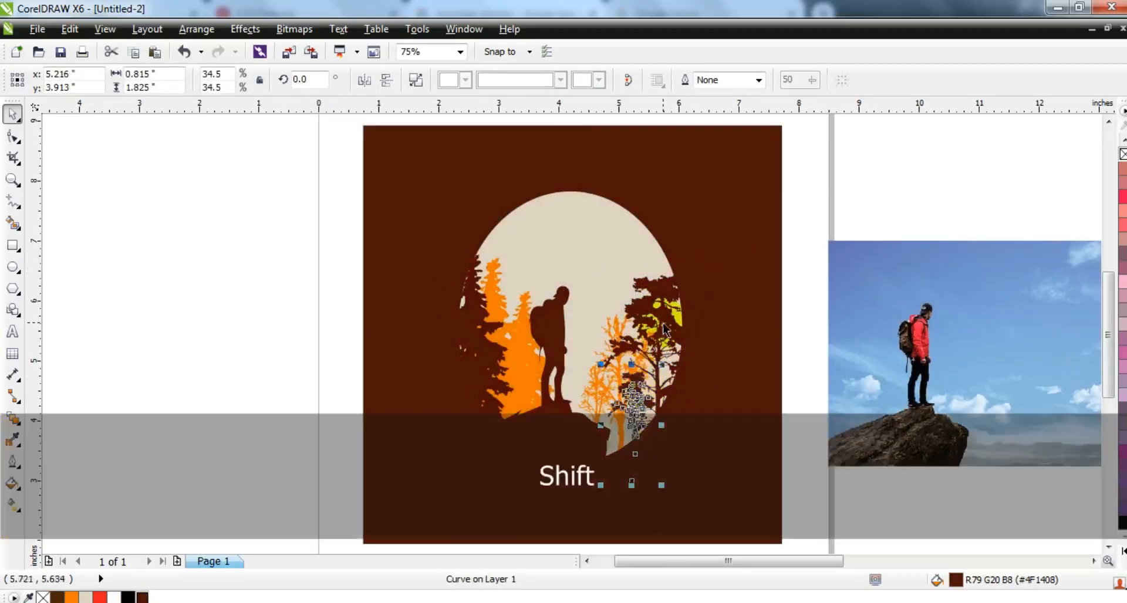
{"action": "left_click", "coordinate": [621, 237], "text": "shift"}
{"action": "key", "text": "w"}
{"action": "left_click", "coordinate": [289, 326]}
Place the orange mountain silhouette across the upper part of the ellipse and stretch it taller
{"action": "key", "text": "F3"}
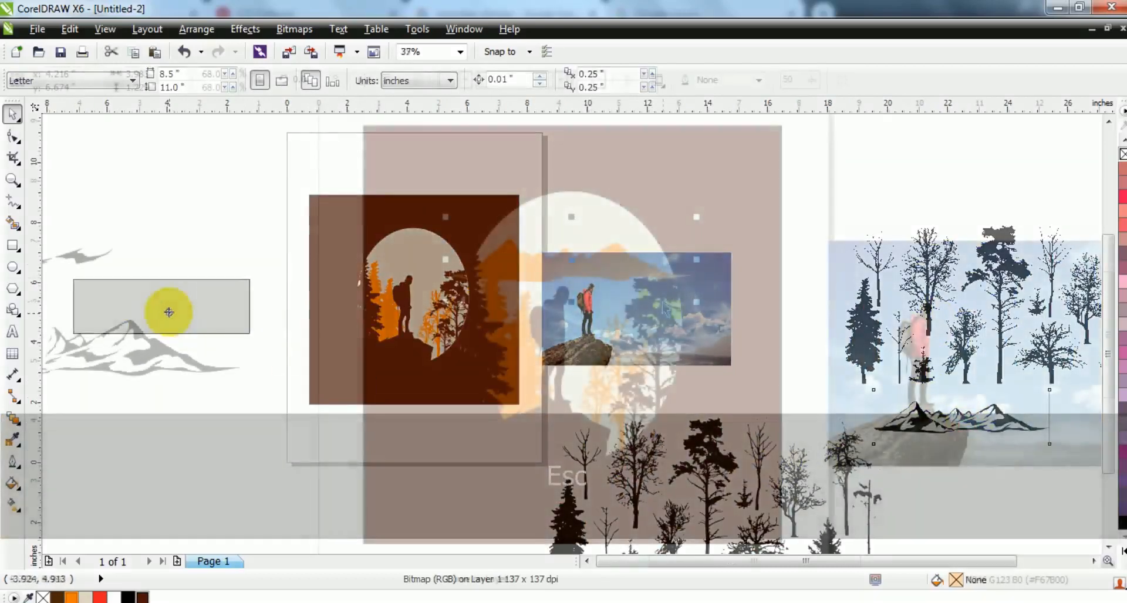
{"action": "key", "text": "shift+F2"}
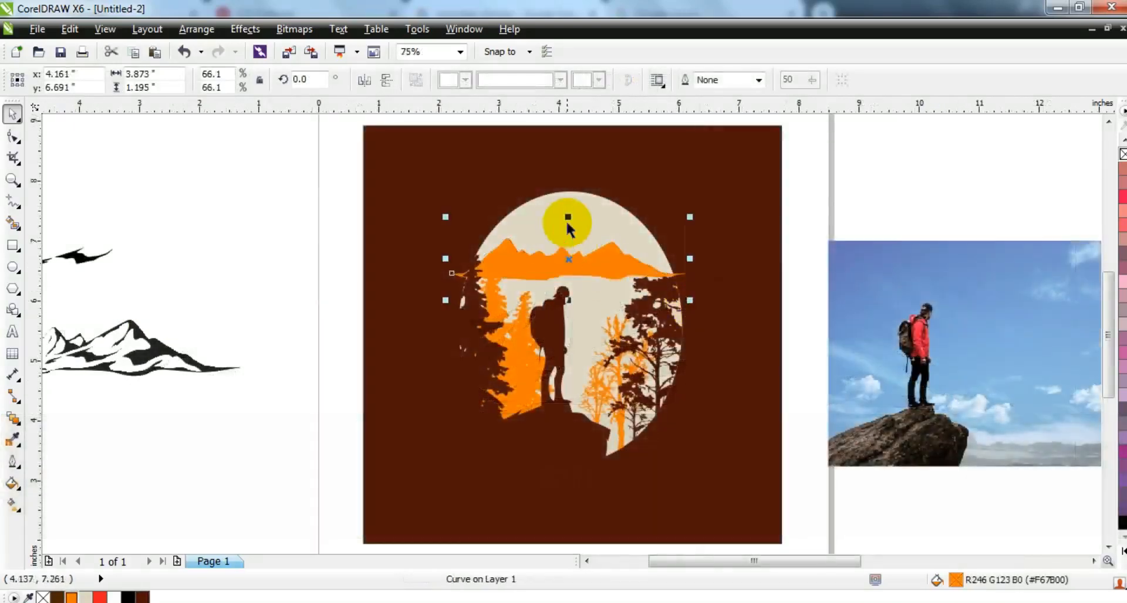
{"action": "left_click_drag", "start_coordinate": [569, 218], "coordinate": [568, 209]}
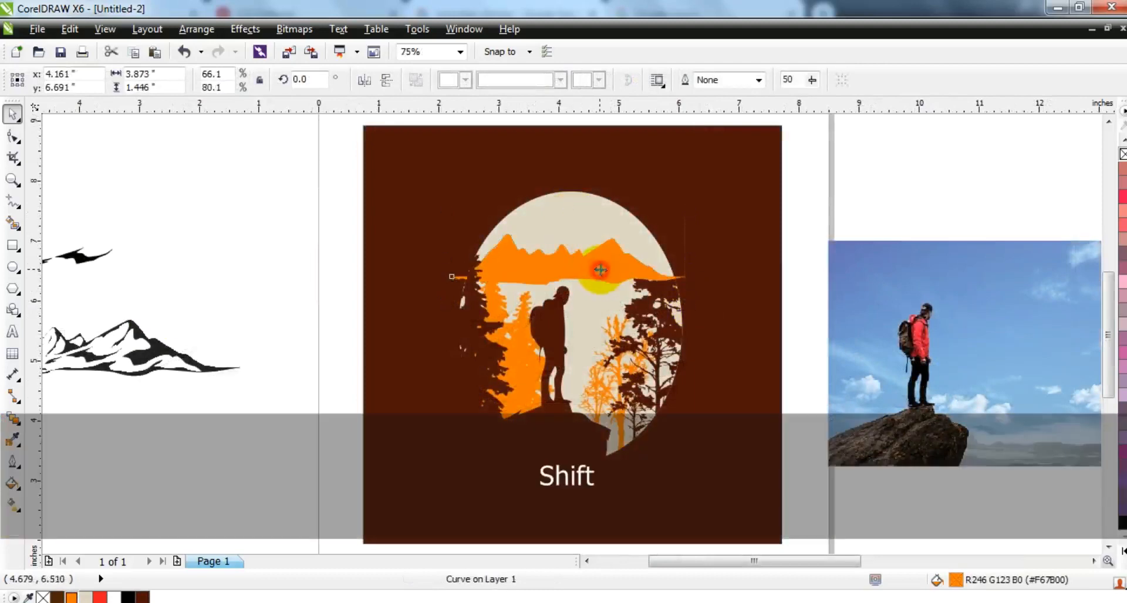
{"action": "left_click_drag", "start_coordinate": [602, 270], "coordinate": [606, 270]}
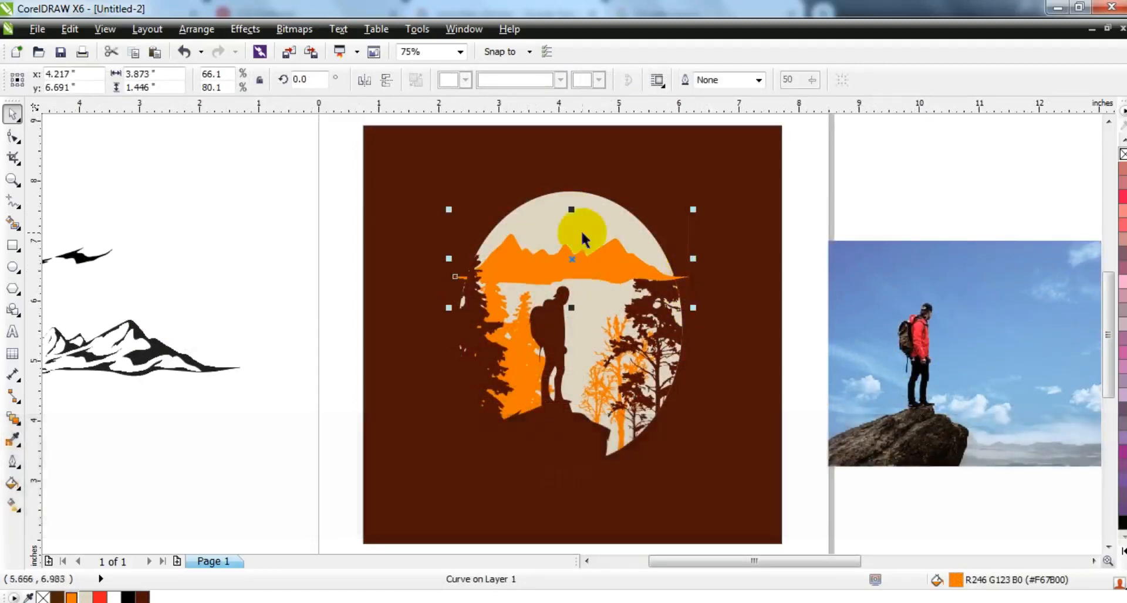
{"action": "left_click_drag", "start_coordinate": [573, 212], "coordinate": [576, 206]}
{"action": "left_click_drag", "start_coordinate": [603, 266], "coordinate": [603, 259]}
PowerClip the orange mountains inside the beige ellipse
{"action": "key", "text": "ctrl+w"}
{"action": "left_click", "coordinate": [591, 205]}
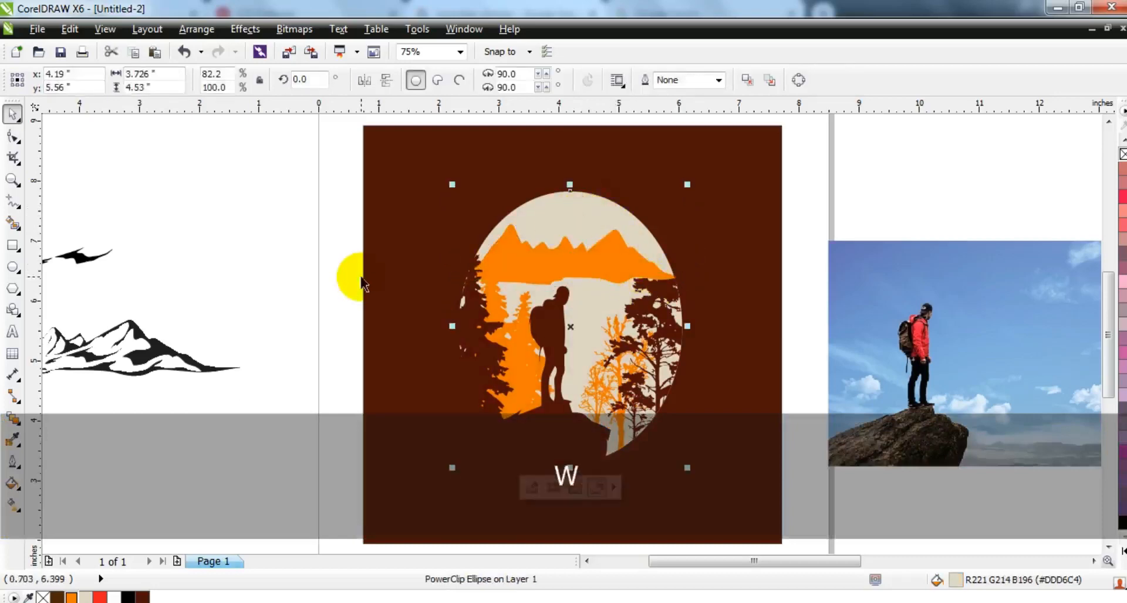
{"action": "left_click", "coordinate": [269, 320]}
Place a thin bare tree about 0.98 by 2.94 inches at the ellipse's right edge and fill it dark reddish brown
{"action": "key", "text": "F3"}
{"action": "key", "text": "Escape"}
{"action": "left_click_drag", "start_coordinate": [776, 499], "coordinate": [476, 317]}
{"action": "key", "text": "shift+F2"}
{"action": "key", "text": "Escape"}
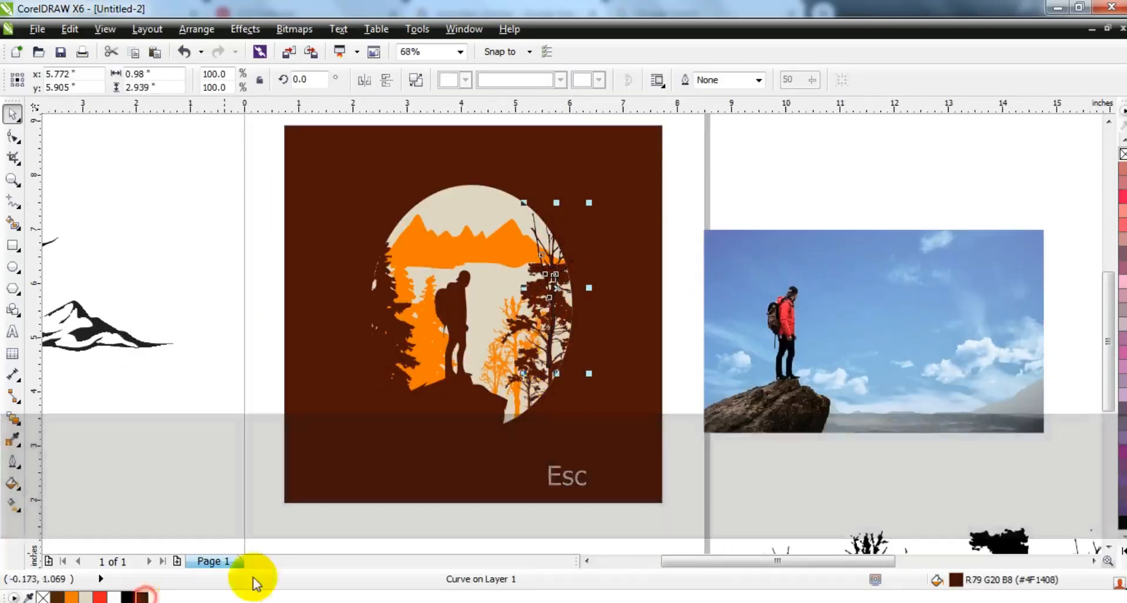
PowerClip the thin dark brown tree inside the beige ellipse
{"action": "key", "text": "w"}
{"action": "left_click", "coordinate": [501, 221]}
{"action": "left_click", "coordinate": [222, 292]}
Place a black spruce in the empty area beside the page and add a smaller copy on its left
{"action": "scroll", "coordinate": [473, 364], "scroll_direction": "down", "scroll_amount": 2}
{"action": "key", "text": "Escape"}
{"action": "left_click_drag", "start_coordinate": [585, 521], "coordinate": [267, 464]}
{"action": "key", "text": "shift+F2"}
{"action": "key", "text": "F3"}
{"action": "left_click_drag", "start_coordinate": [517, 208], "coordinate": [490, 270]}
{"action": "right_click", "coordinate": [490, 270]}
{"action": "left_click_drag", "start_coordinate": [452, 356], "coordinate": [406, 346]}
{"action": "left_click_drag", "start_coordinate": [410, 305], "coordinate": [407, 302]}
Add a smaller copy of the tall black spruce on its right side
{"action": "left_click", "coordinate": [479, 256]}
{"action": "left_click_drag", "start_coordinate": [517, 207], "coordinate": [494, 261]}
{"action": "right_click", "coordinate": [495, 260]}
{"action": "left_click_drag", "start_coordinate": [469, 350], "coordinate": [546, 350]}
{"action": "left_click_drag", "start_coordinate": [578, 260], "coordinate": [573, 270]}
Duplicate the small right-hand spruce further right, enlarge the copy and close the gap between them
{"action": "left_click_drag", "start_coordinate": [543, 342], "coordinate": [604, 341]}
{"action": "right_click", "coordinate": [607, 342]}
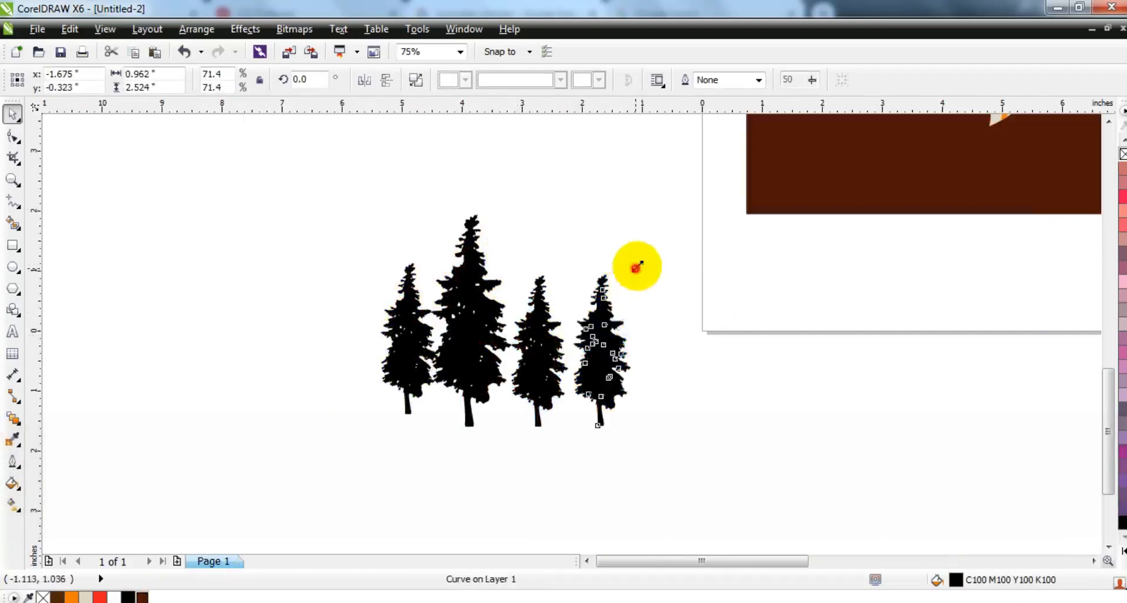
{"action": "left_click_drag", "start_coordinate": [636, 268], "coordinate": [650, 234]}
{"action": "left_click_drag", "start_coordinate": [629, 317], "coordinate": [614, 317]}
Extend the row with two more small spruces at its right end, varying their sizes
{"action": "left_click_drag", "start_coordinate": [533, 352], "coordinate": [645, 356]}
{"action": "right_click", "coordinate": [645, 355]}
{"action": "left_click_drag", "start_coordinate": [617, 274], "coordinate": [636, 321]}
{"action": "right_click", "coordinate": [637, 321]}
{"action": "left_click_drag", "start_coordinate": [671, 377], "coordinate": [701, 377]}
{"action": "left_click_drag", "start_coordinate": [714, 323], "coordinate": [727, 284]}
Weld the six black spruces into a single shape
{"action": "left_click_drag", "start_coordinate": [776, 450], "coordinate": [317, 192]}
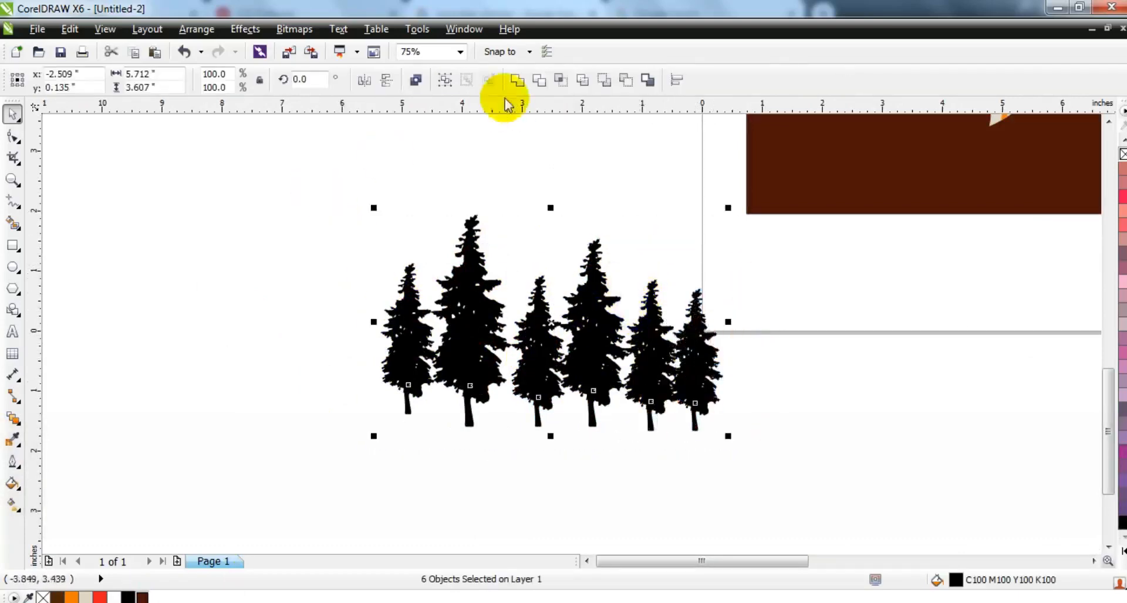
{"action": "left_click", "coordinate": [517, 79]}
Shrink the welded spruce row to about 1.2 inches wide, tilt it slightly beside the hiker's head inside the ellipse, and fill it dark brown
{"action": "key", "text": "F3"}
{"action": "key", "text": "F3"}
{"action": "left_click_drag", "start_coordinate": [527, 373], "coordinate": [604, 286]}
{"action": "scroll", "coordinate": [561, 261], "scroll_direction": "up", "scroll_amount": 2}
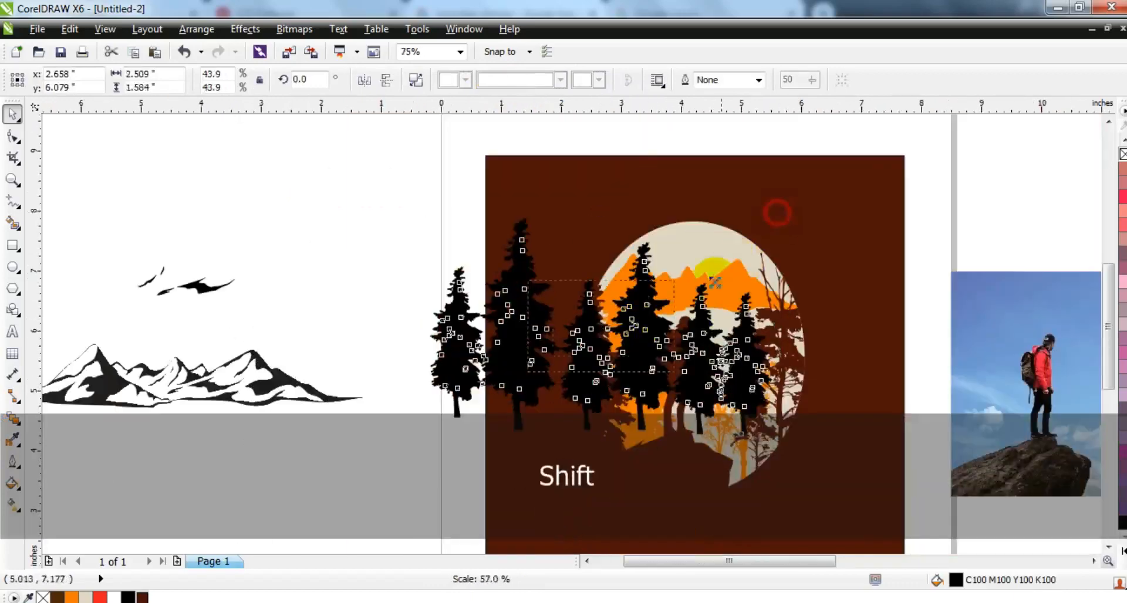
{"action": "left_click_drag", "start_coordinate": [715, 283], "coordinate": [701, 303]}
{"action": "left_click_drag", "start_coordinate": [615, 331], "coordinate": [684, 347]}
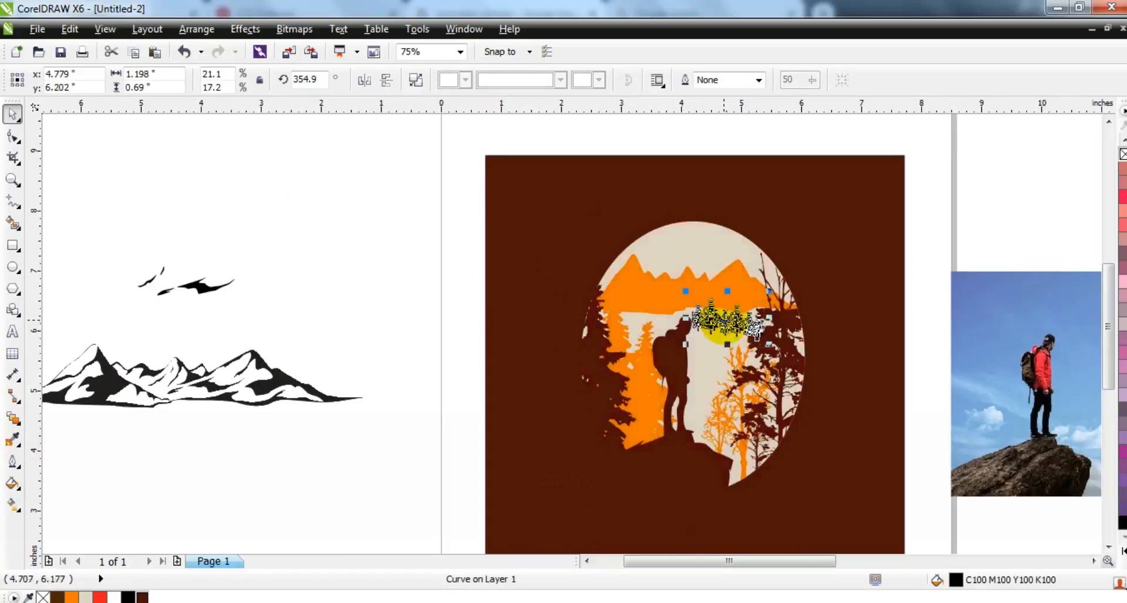
{"action": "left_click", "coordinate": [141, 598]}
{"action": "key", "text": "Escape"}
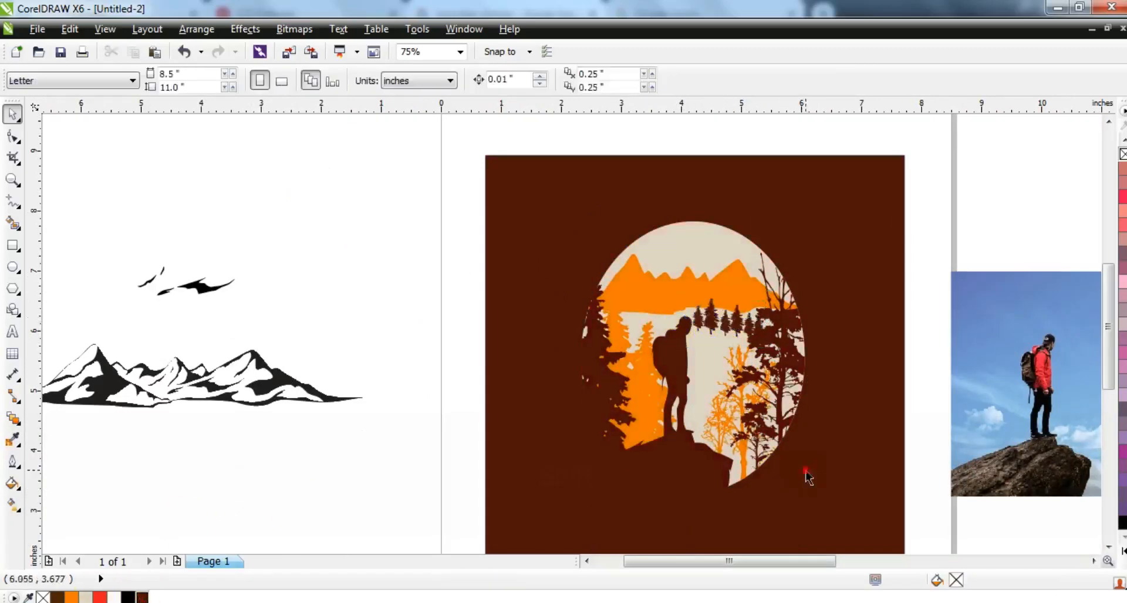
Resize the dark brown background rectangle to about 5.13 by 6.21 inches around the ellipse
{"action": "left_click_drag", "start_coordinate": [732, 357], "coordinate": [610, 327]}
{"action": "left_click", "coordinate": [562, 305]}
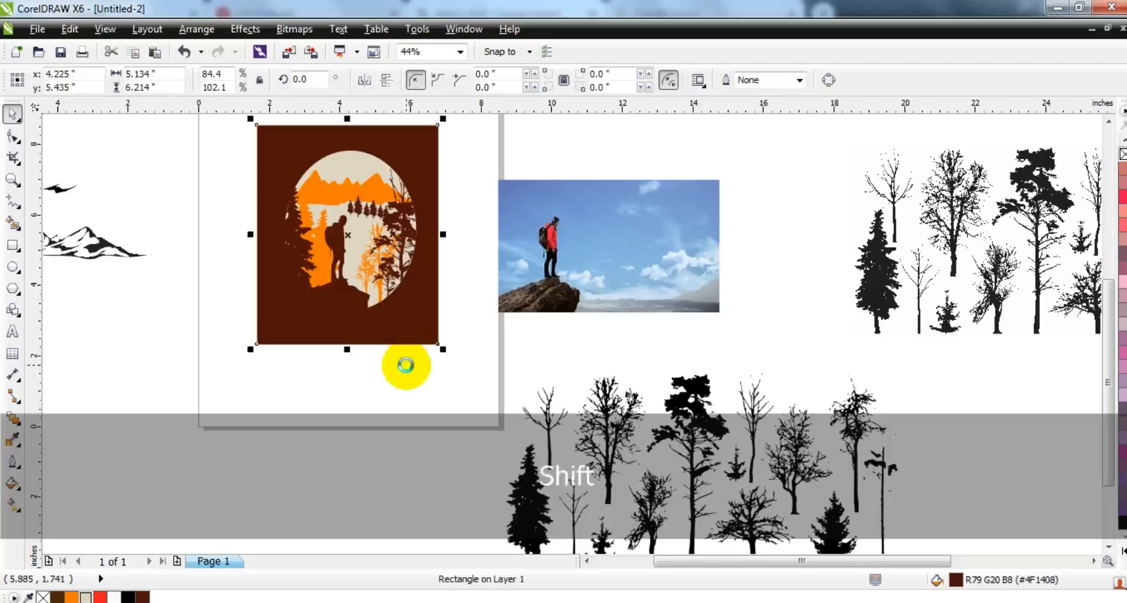
{"action": "key", "text": "shift+F2"}
{"action": "key", "text": "Escape"}
{"action": "scroll", "coordinate": [351, 354], "scroll_direction": "down", "scroll_amount": 2}
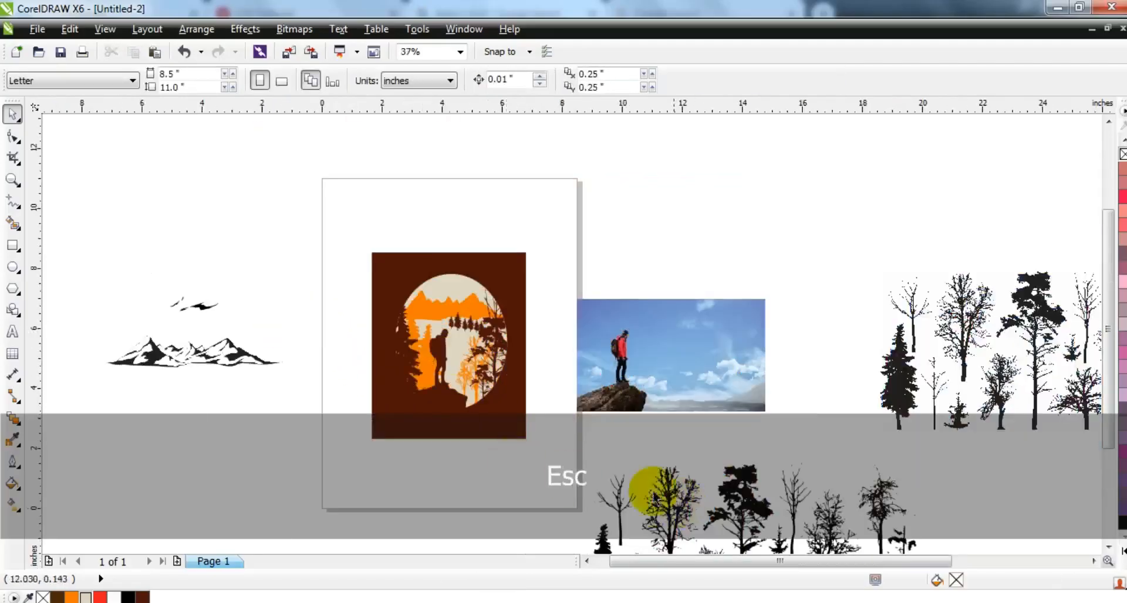
Bring the bare branching tree from the black tree set to the right side of the brown rectangle
{"action": "left_click", "coordinate": [674, 512]}
{"action": "left_click_drag", "start_coordinate": [675, 513], "coordinate": [566, 285]}
{"action": "left_click_drag", "start_coordinate": [649, 339], "coordinate": [746, 349]}
{"action": "left_click_drag", "start_coordinate": [608, 205], "coordinate": [325, 465]}
{"action": "key", "text": "shift+F2"}
{"action": "key", "text": "Escape"}
Extend the brown background rectangle upward to a height of about 6.91 inches
{"action": "left_click", "coordinate": [619, 192]}
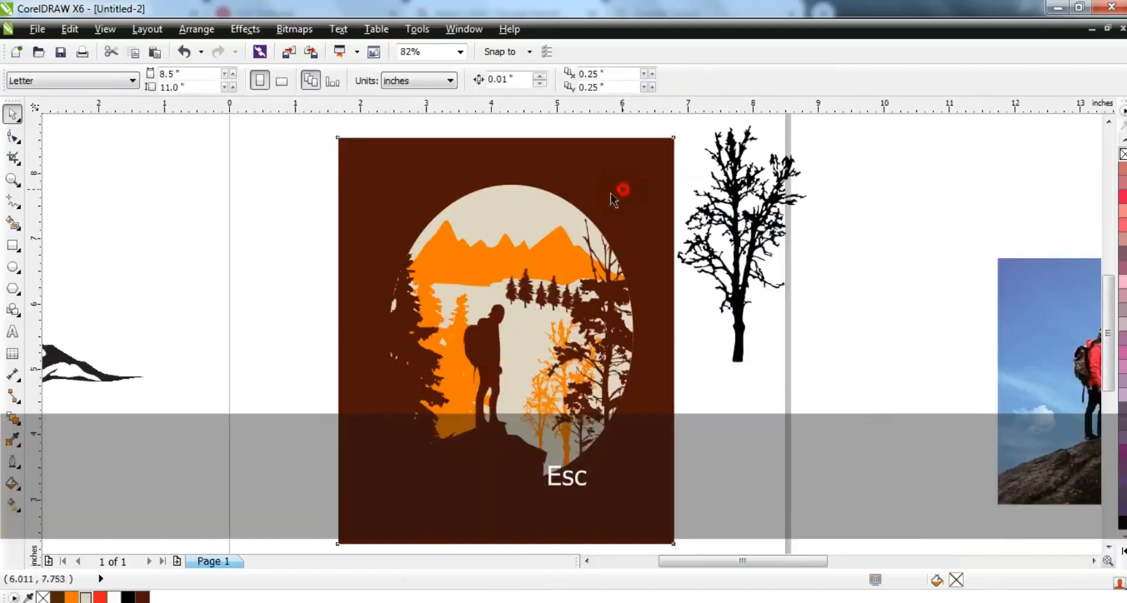
{"action": "scroll", "coordinate": [548, 239], "scroll_direction": "down", "scroll_amount": 2}
{"action": "left_click_drag", "start_coordinate": [529, 189], "coordinate": [529, 177]}
{"action": "left_click_drag", "start_coordinate": [553, 197], "coordinate": [555, 191]}
Place the resized bare tree over the rectangle's lower right edge and duplicate it onto the upper left edge
{"action": "left_click_drag", "start_coordinate": [642, 239], "coordinate": [618, 328]}
{"action": "left_click_drag", "start_coordinate": [640, 290], "coordinate": [668, 242]}
{"action": "left_click_drag", "start_coordinate": [631, 319], "coordinate": [456, 233]}
{"action": "right_click", "coordinate": [455, 233]}
Add smaller copies of the bare tree over the rectangle's lower left and upper right edges
{"action": "left_click_drag", "start_coordinate": [442, 289], "coordinate": [451, 426]}
{"action": "right_click", "coordinate": [451, 427]}
{"action": "left_click_drag", "start_coordinate": [497, 302], "coordinate": [485, 322]}
{"action": "left_click_drag", "start_coordinate": [448, 397], "coordinate": [448, 391]}
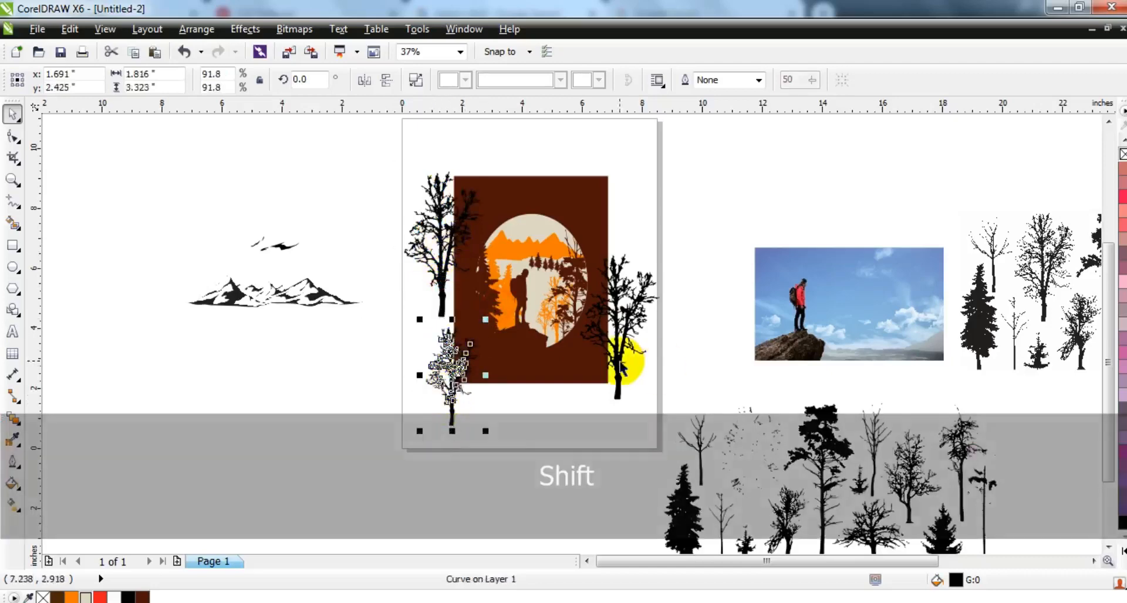
{"action": "left_click", "coordinate": [619, 363]}
{"action": "left_click_drag", "start_coordinate": [664, 247], "coordinate": [642, 287]}
{"action": "right_click", "coordinate": [642, 287]}
{"action": "left_click_drag", "start_coordinate": [604, 331], "coordinate": [617, 201]}
Weld the four bare trees, trim their shape out of the brown rectangle, and delete the black trees
{"action": "left_click", "coordinate": [618, 305], "text": "shift"}
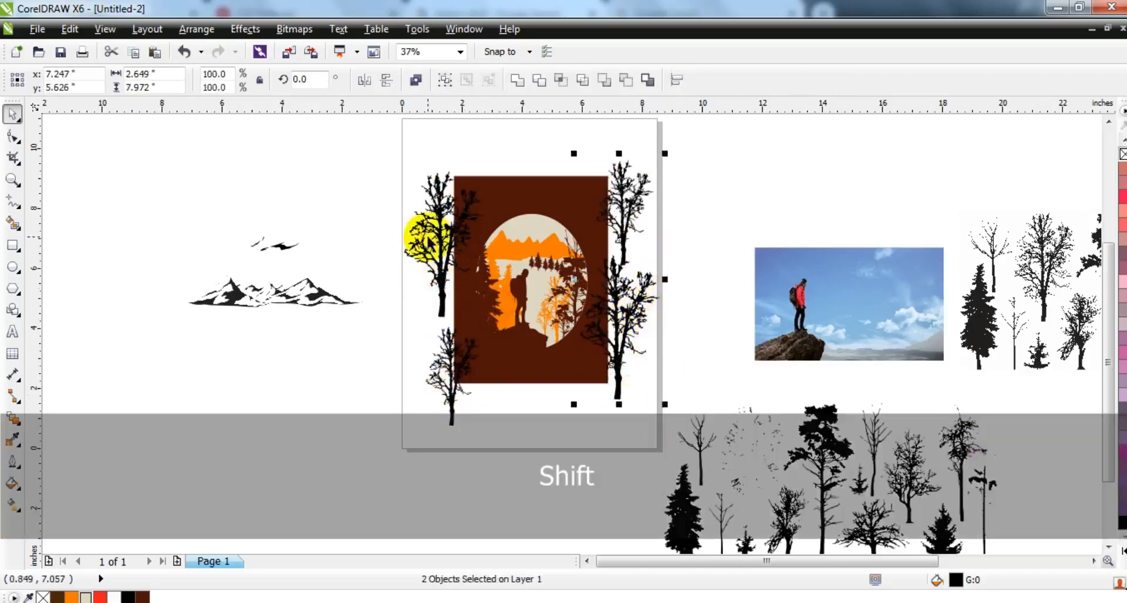
{"action": "left_click", "coordinate": [439, 375], "text": "shift"}
{"action": "left_click", "coordinate": [517, 81]}
{"action": "left_click", "coordinate": [531, 191], "text": "shift"}
{"action": "left_click", "coordinate": [539, 81]}
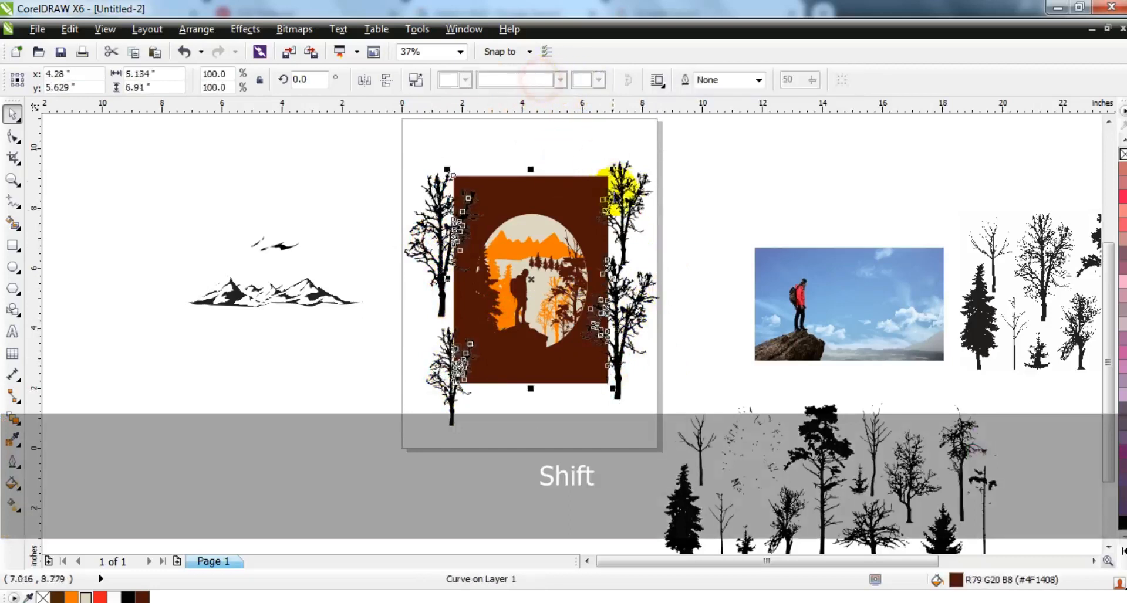
{"action": "left_click", "coordinate": [622, 187]}
{"action": "key", "text": "Delete"}
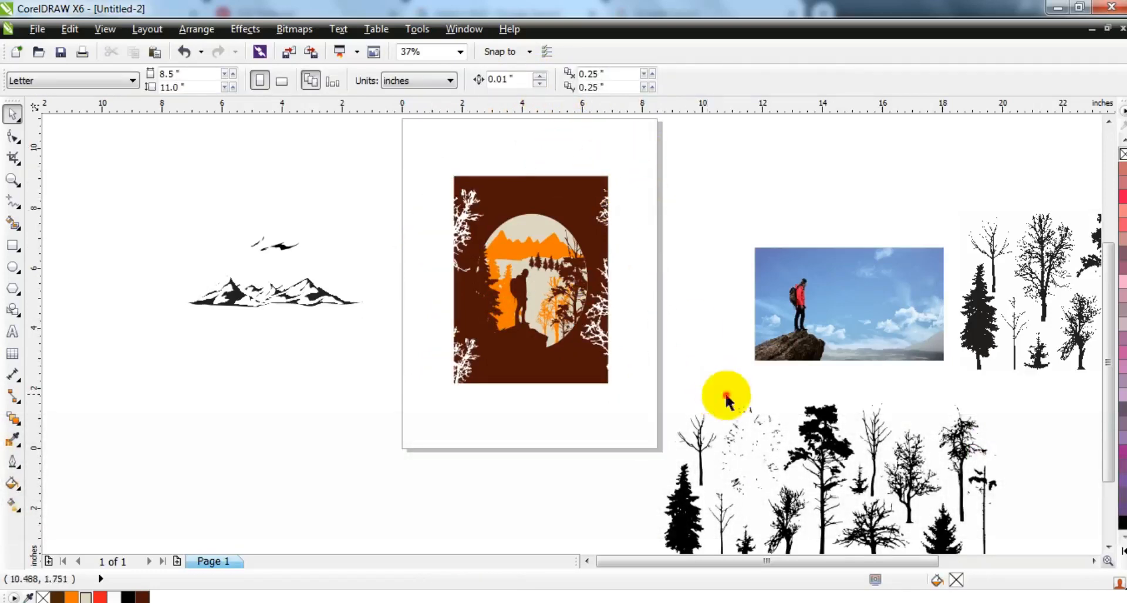
Move the loose black specks from the tree set onto the ellipse, shrink them to about 1.47 by 1.65 inches, and bring them to the front
{"action": "left_click_drag", "start_coordinate": [724, 394], "coordinate": [781, 480]}
{"action": "left_click_drag", "start_coordinate": [752, 441], "coordinate": [529, 260]}
{"action": "key", "text": "shift+F2"}
{"action": "key", "text": "F3"}
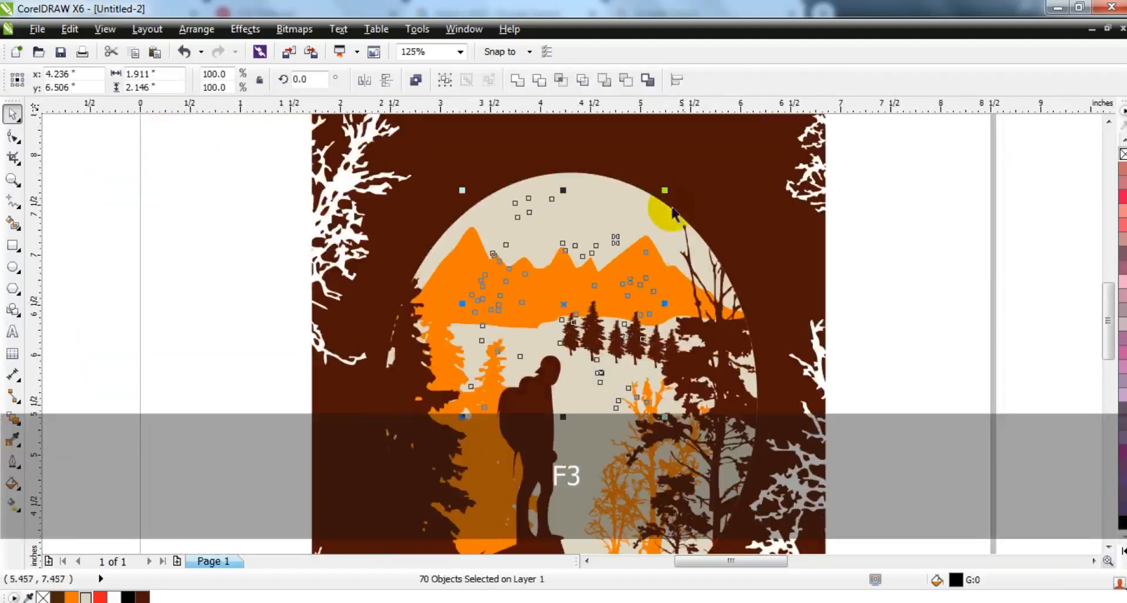
{"action": "left_click_drag", "start_coordinate": [665, 190], "coordinate": [642, 215]}
{"action": "key", "text": "shift+Page_Up"}
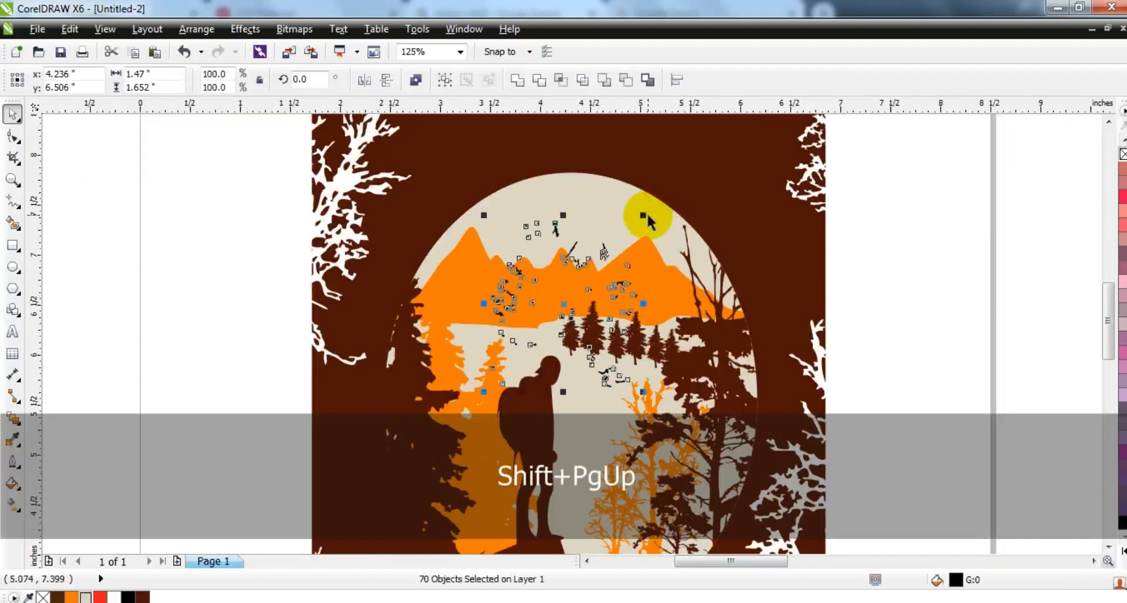
{"action": "left_click_drag", "start_coordinate": [603, 247], "coordinate": [609, 214]}
{"action": "key", "text": "Escape"}
{"action": "key", "text": "F3"}
{"action": "key", "text": "Escape"}
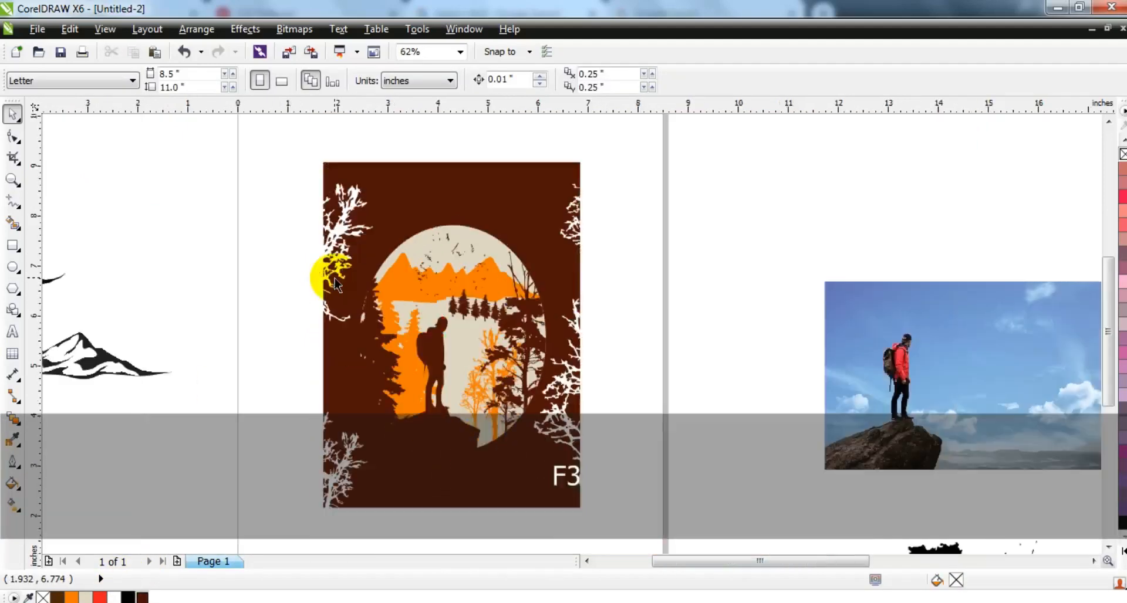
Widen the beige specks above the ellipse to about 1.87 inches and duplicate them near the brown rectangle's lower edge
{"action": "left_click_drag", "start_coordinate": [375, 125], "coordinate": [522, 283]}
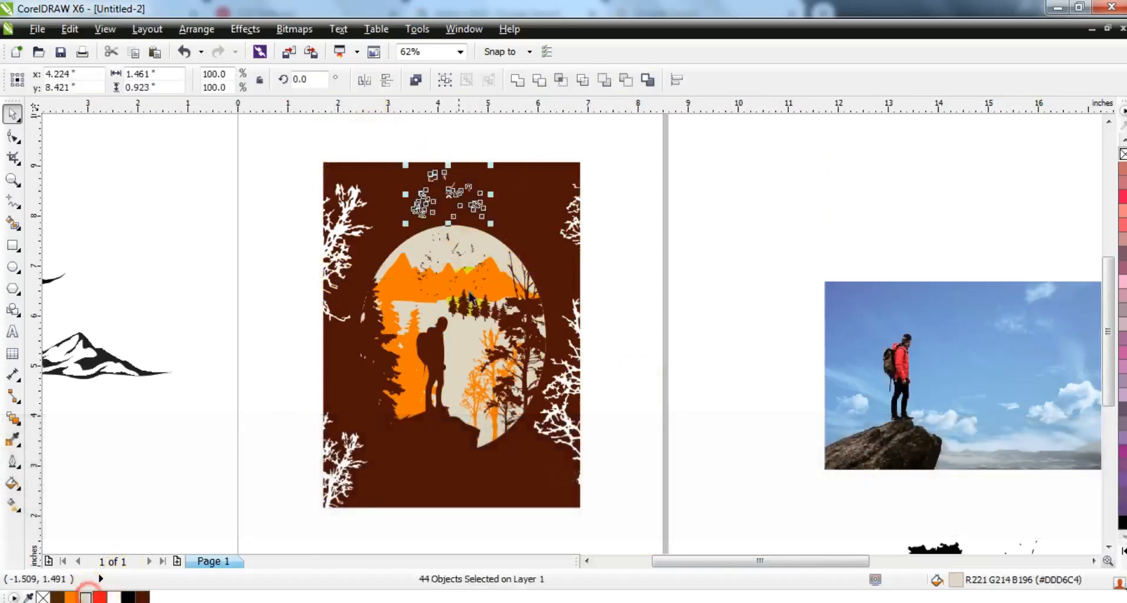
{"action": "left_click_drag", "start_coordinate": [490, 195], "coordinate": [499, 194]}
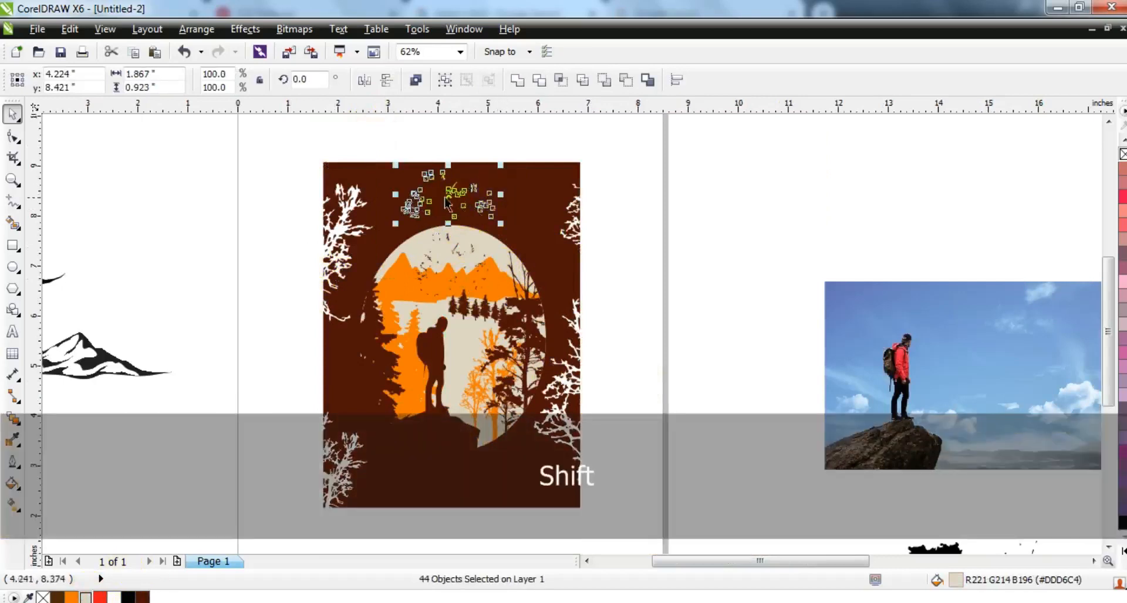
{"action": "left_click_drag", "start_coordinate": [445, 219], "coordinate": [423, 472]}
{"action": "right_click", "coordinate": [423, 473]}
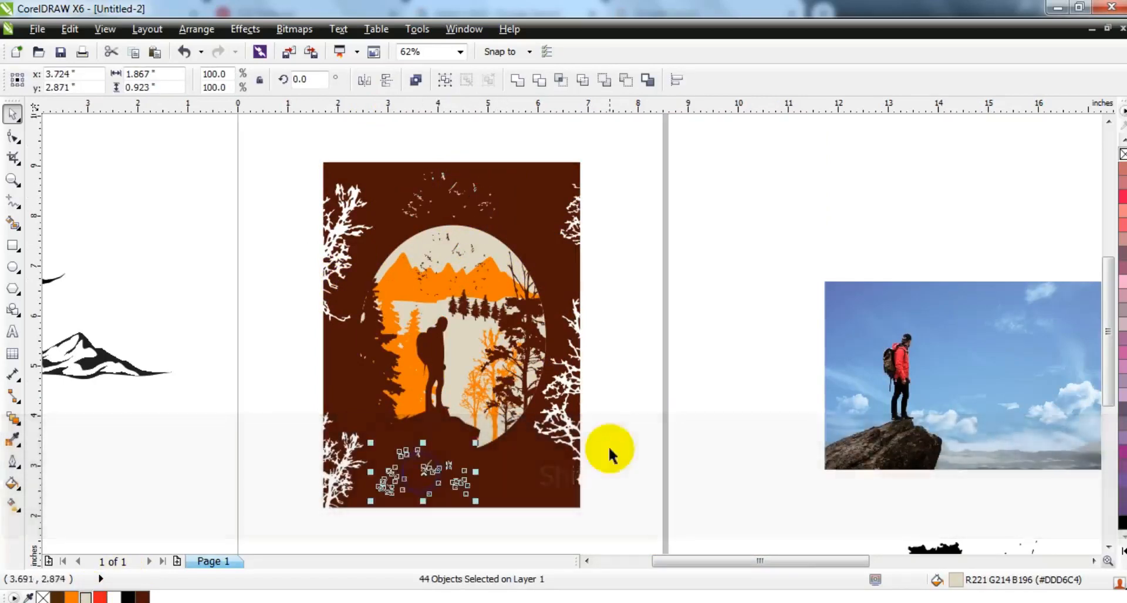
{"action": "left_click", "coordinate": [611, 447]}
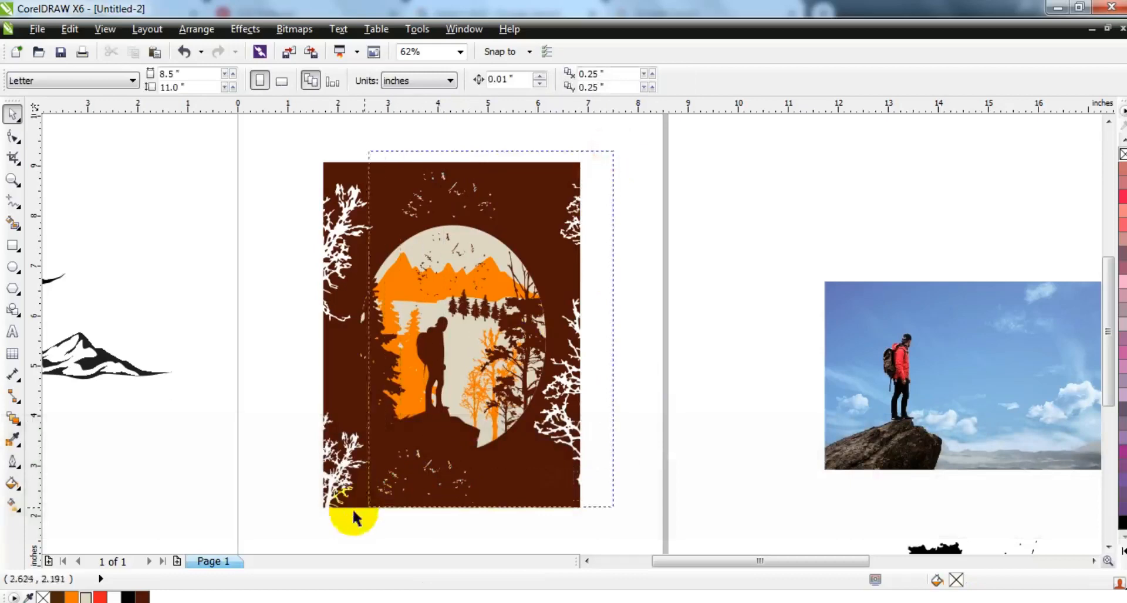
Group all objects of the poster illustration together
{"action": "left_click_drag", "start_coordinate": [306, 516], "coordinate": [297, 519]}
{"action": "key", "text": "ctrl+g"}
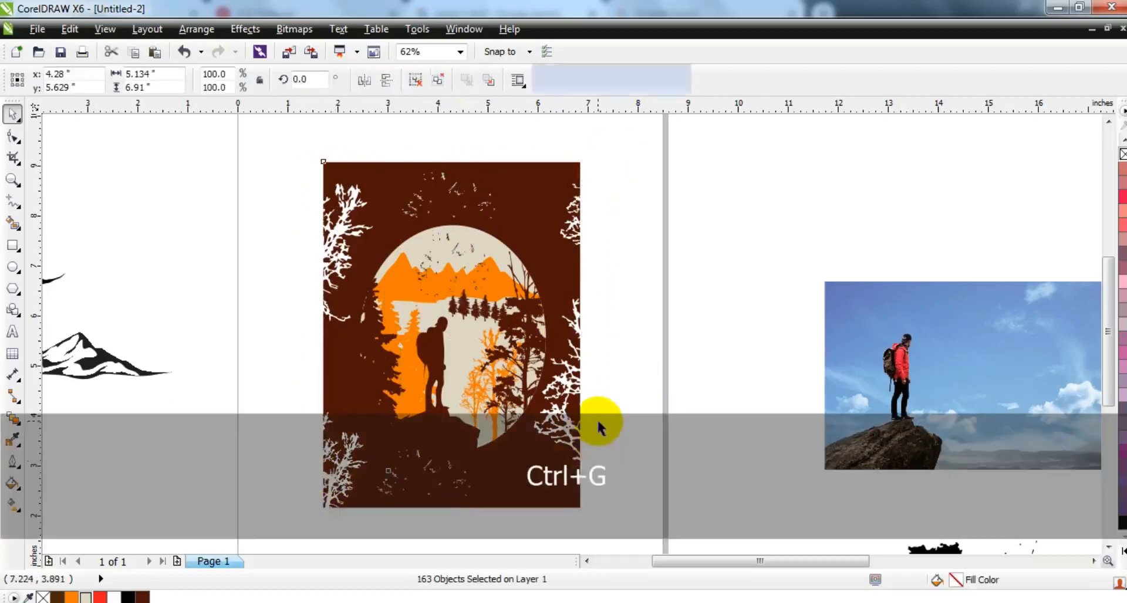
{"action": "left_click", "coordinate": [623, 408]}
{"action": "key", "text": "F3"}
{"action": "key", "text": "Escape"}
Place the TOURIST text below the rock, fill it beige (#DDD6C4), and enlarge it to about 81.4 pt
{"action": "left_click", "coordinate": [270, 358]}
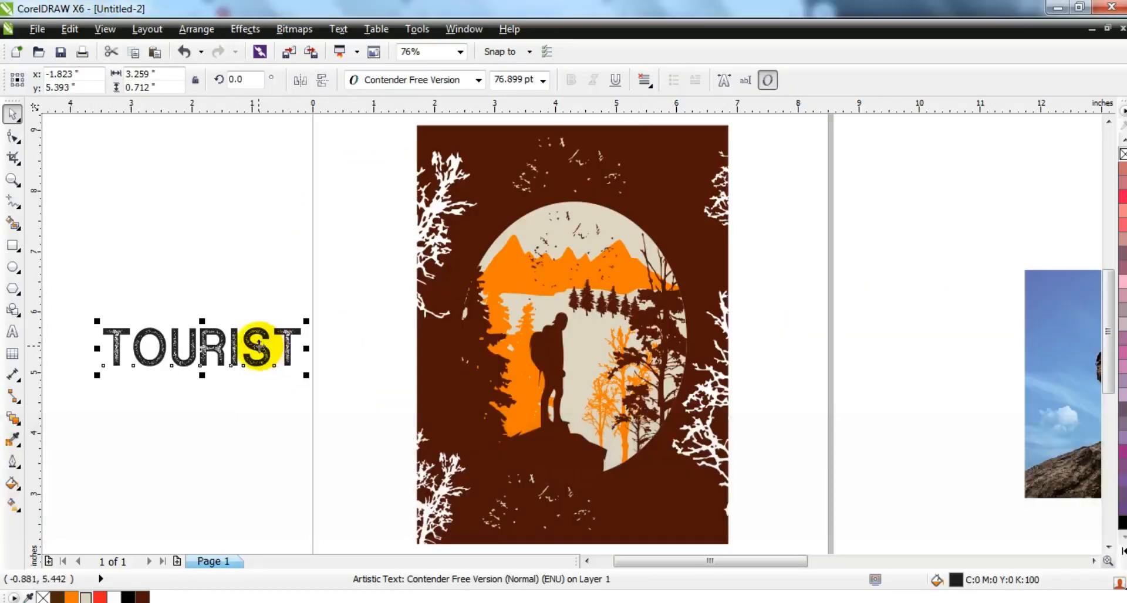
{"action": "left_click_drag", "start_coordinate": [258, 346], "coordinate": [599, 481]}
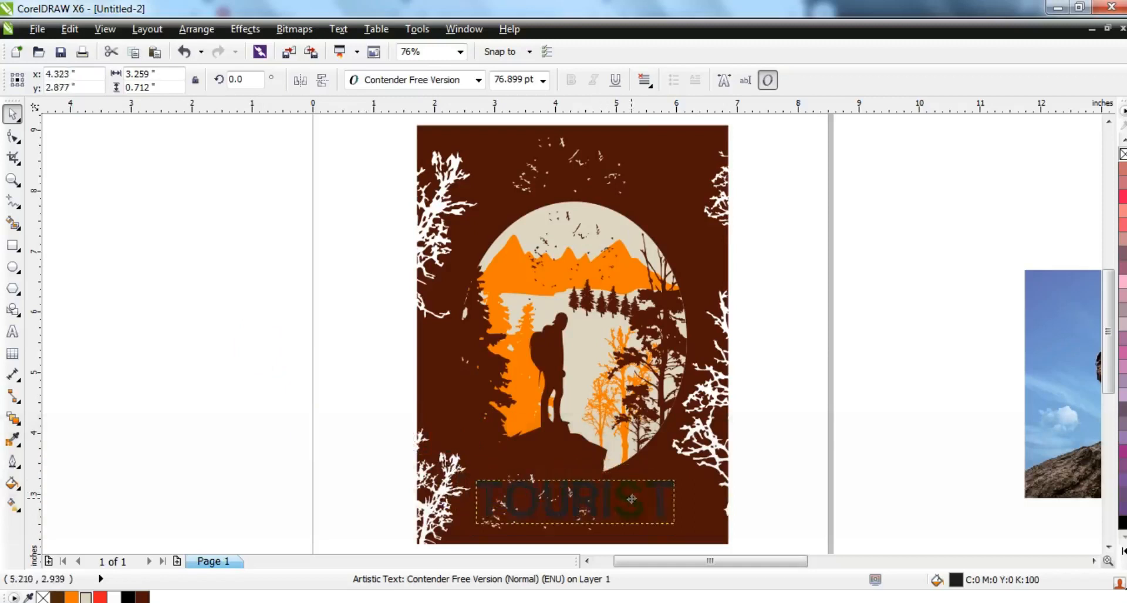
{"action": "left_click", "coordinate": [86, 597]}
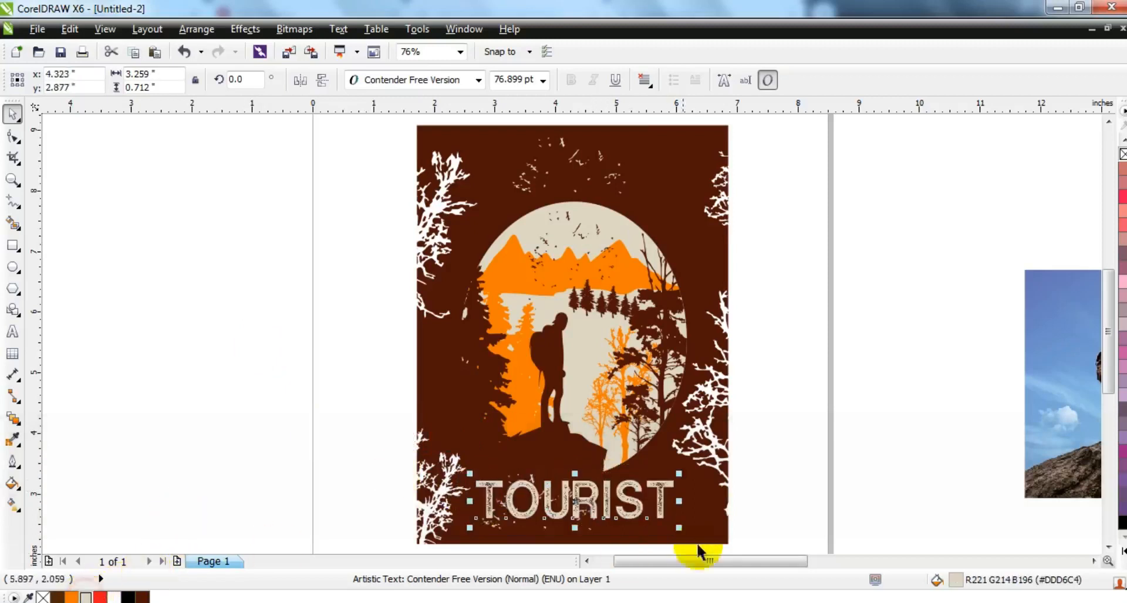
{"action": "left_click_drag", "start_coordinate": [678, 526], "coordinate": [704, 538]}
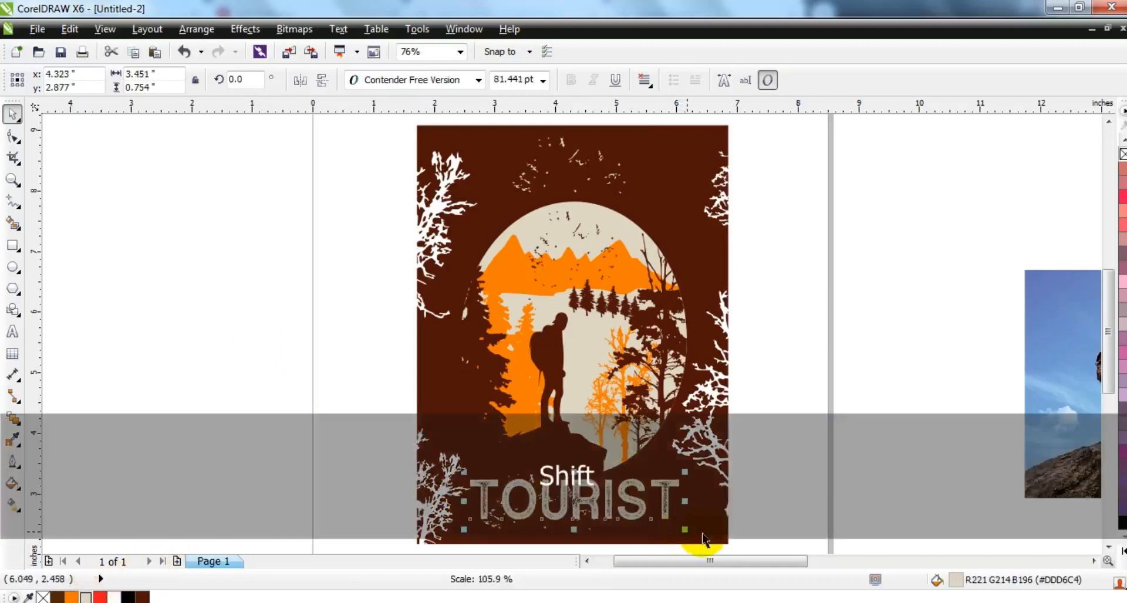
Break the TOURIST text into single letters and stagger them up and down, tilting the R and closing the gaps
{"action": "key", "text": "F3"}
{"action": "key", "text": "ctrl+k"}
{"action": "key", "text": "Escape"}
{"action": "left_click_drag", "start_coordinate": [345, 267], "coordinate": [341, 246]}
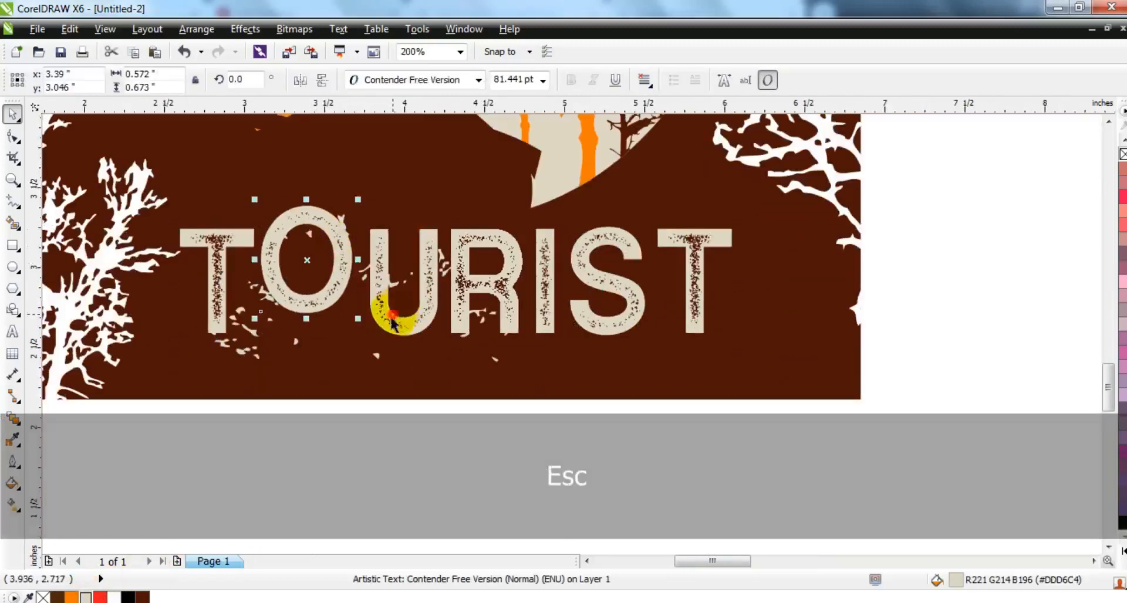
{"action": "left_click_drag", "start_coordinate": [394, 314], "coordinate": [388, 325]}
{"action": "left_click", "coordinate": [463, 305]}
{"action": "left_click_drag", "start_coordinate": [529, 340], "coordinate": [560, 334]}
{"action": "left_click_drag", "start_coordinate": [690, 285], "coordinate": [665, 267]}
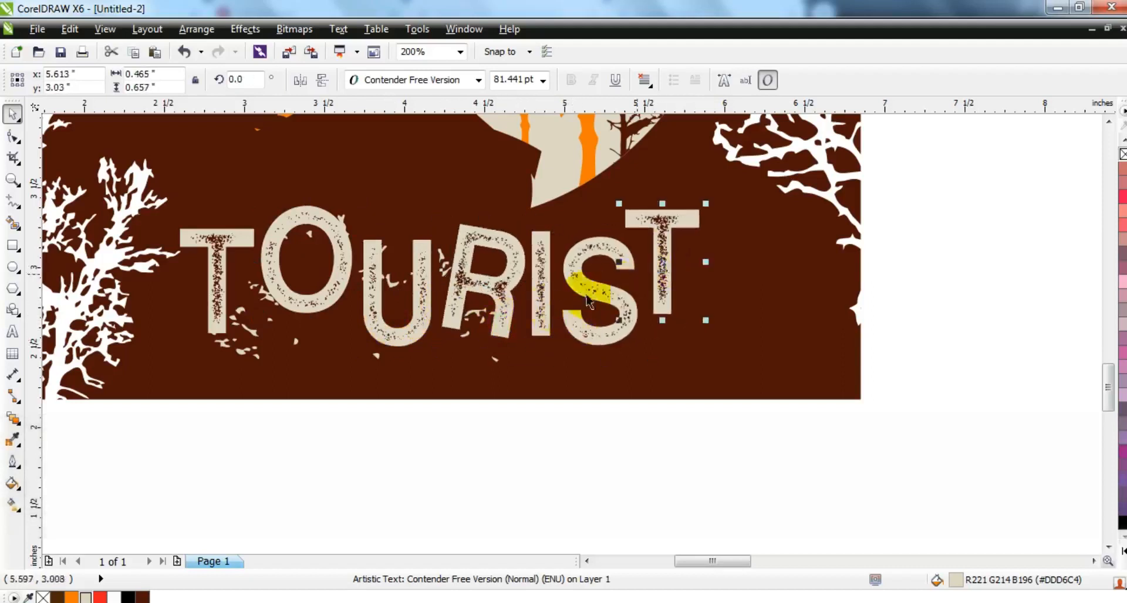
{"action": "key", "text": "F3"}
{"action": "key", "text": "Escape"}
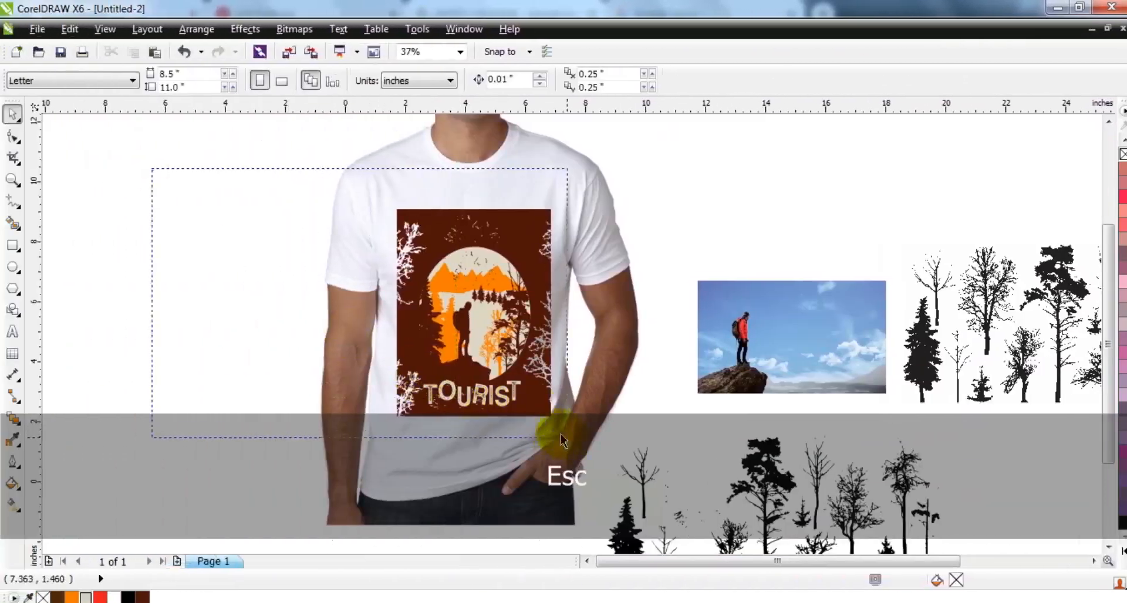
Position the illustration with its title on the white T-shirt's chest and shrink it to about 4.5 by 6.06 inches
{"action": "left_click_drag", "start_coordinate": [560, 434], "coordinate": [567, 438]}
{"action": "left_click_drag", "start_coordinate": [526, 337], "coordinate": [516, 327]}
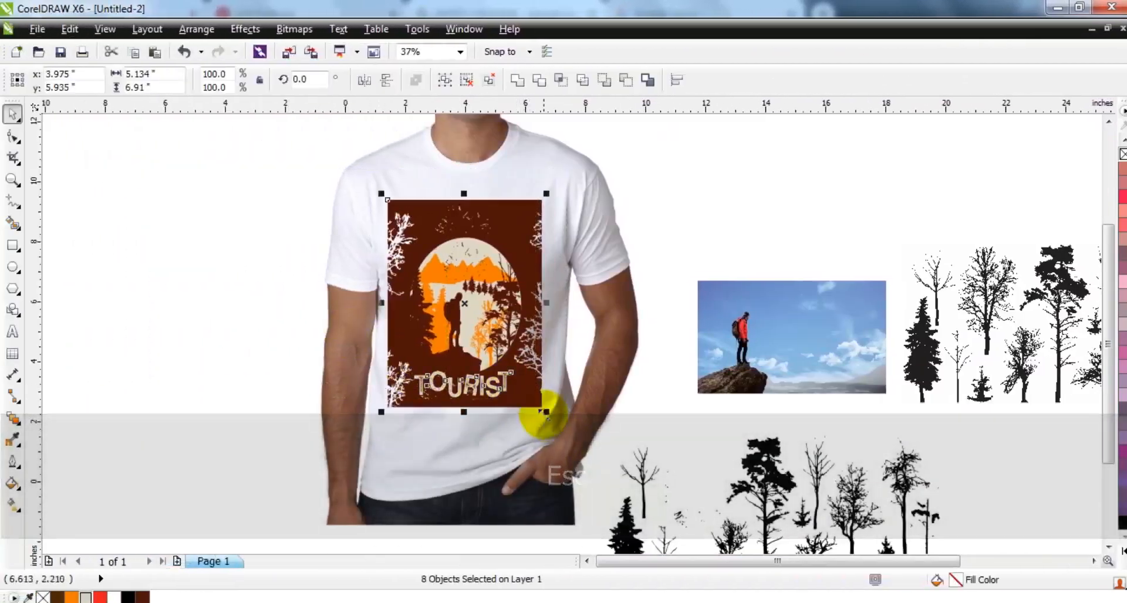
{"action": "left_click_drag", "start_coordinate": [543, 414], "coordinate": [510, 381]}
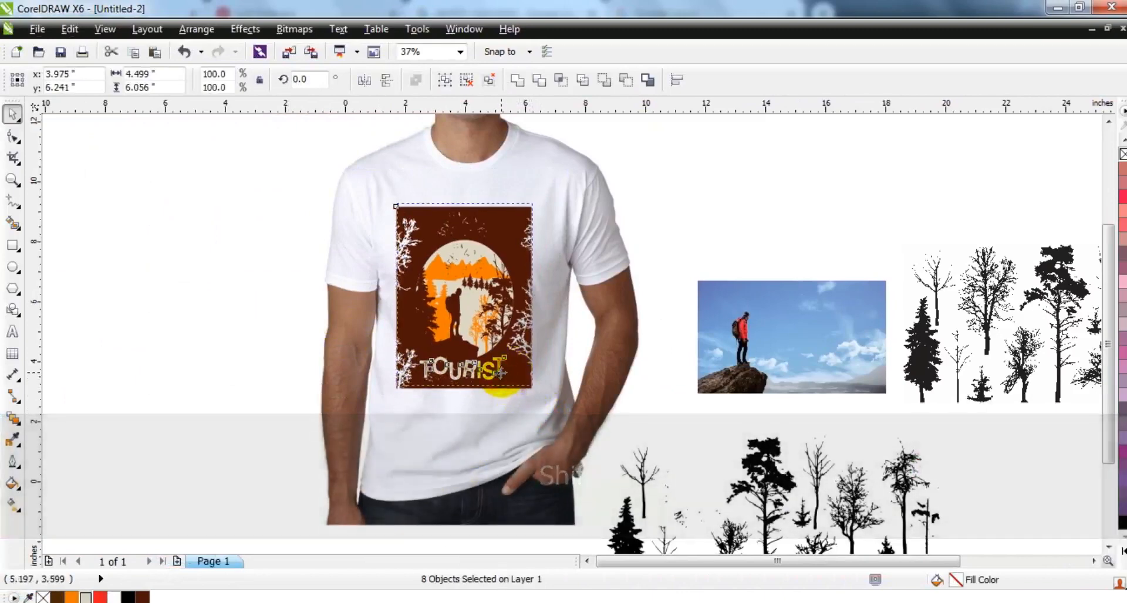
Move the T-shirt together with its print off the page to the left and preview the mockup full screen
{"action": "left_click", "coordinate": [616, 336], "text": "shift"}
{"action": "left_click_drag", "start_coordinate": [493, 309], "coordinate": [216, 301]}
{"action": "key", "text": "shift+F2"}
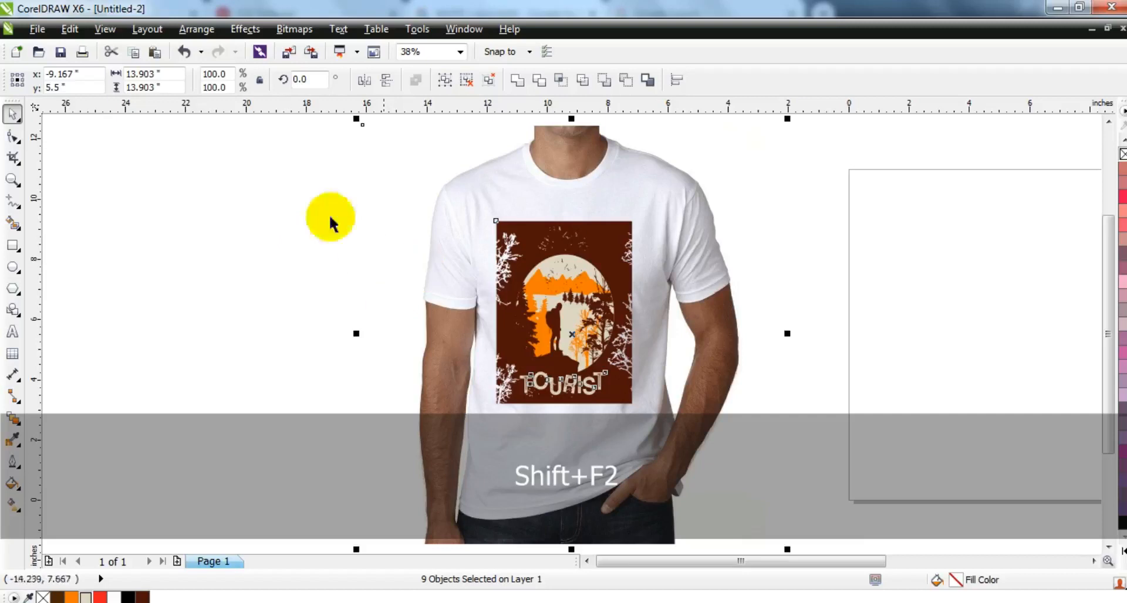
{"action": "key", "text": "F9"}
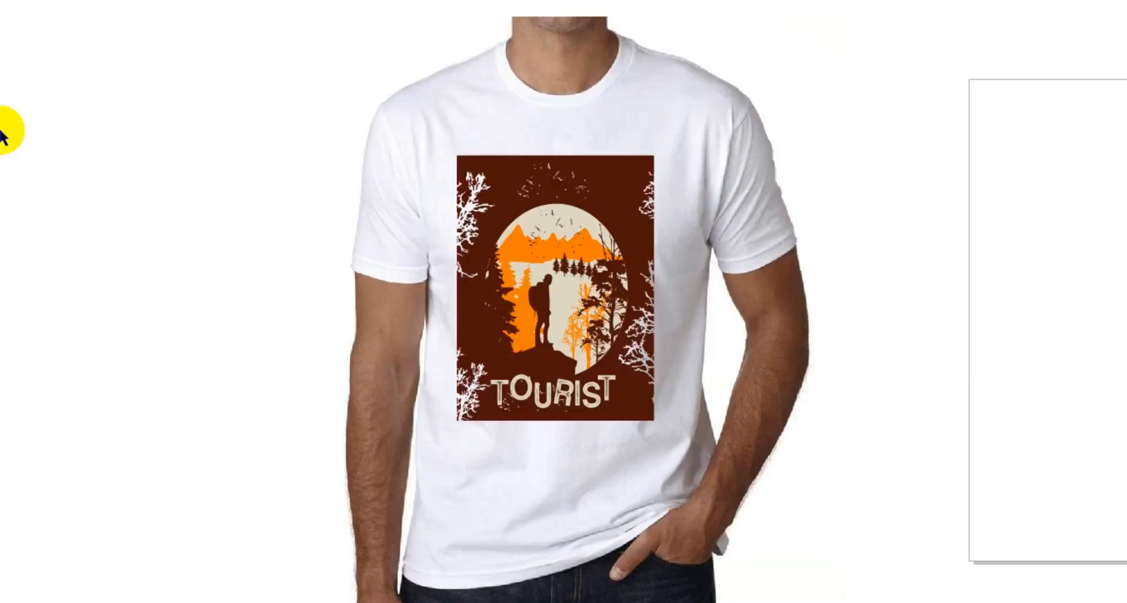